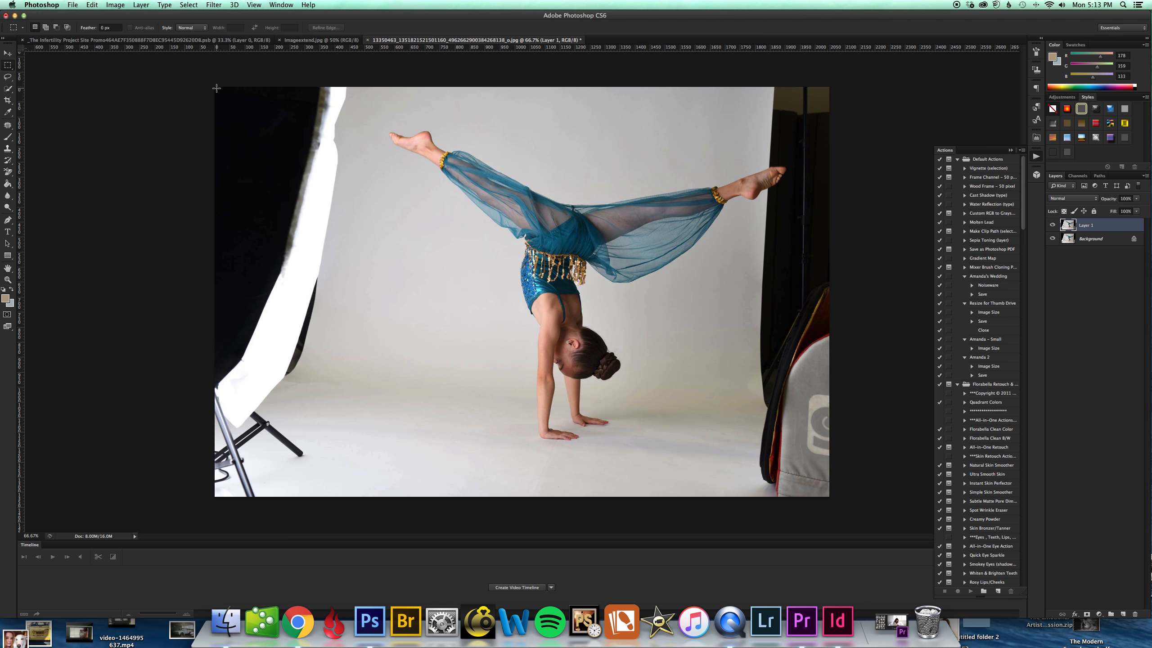
# Select the strip between the canvas edge and the raised foot beside the softbox, stretch it outward to about 226% width, and deselect
pyautogui.moveTo(216, 88); pyautogui.dragTo(384, 539)
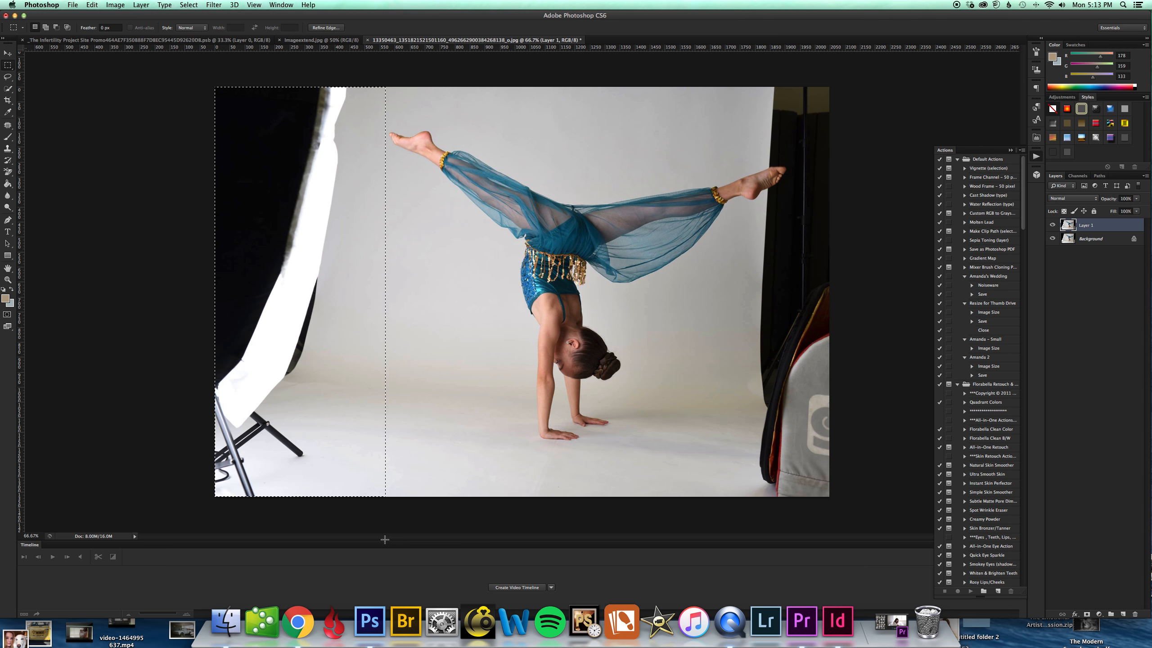
pyautogui.press('super+t')
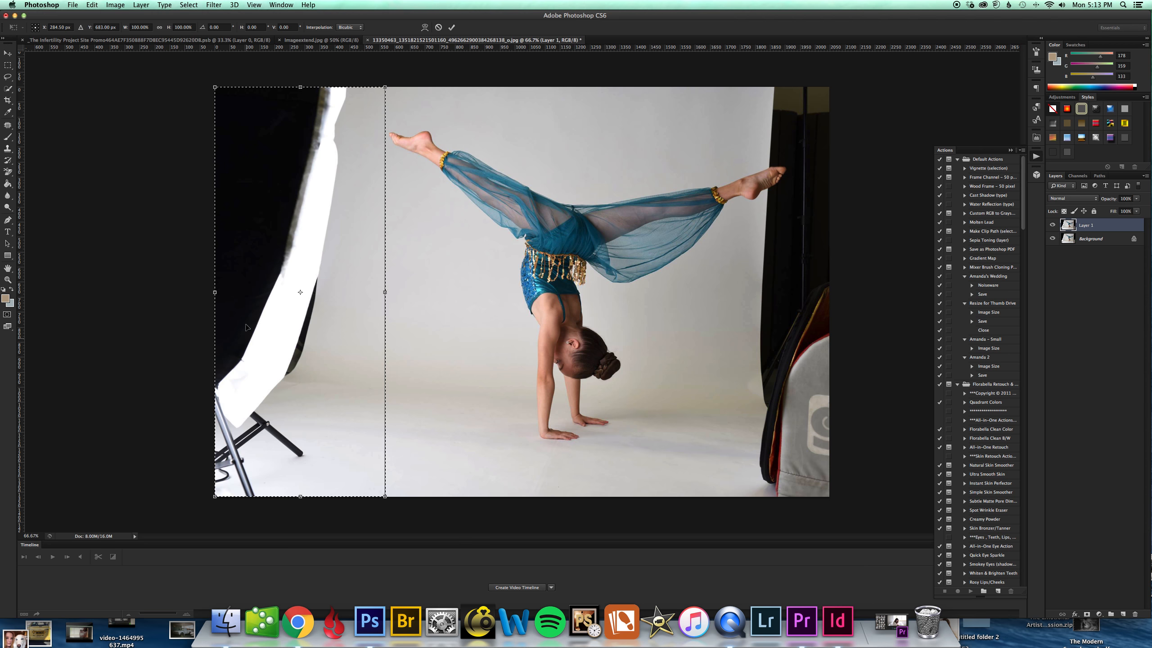
pyautogui.moveTo(214, 292); pyautogui.dragTo(4, 317)
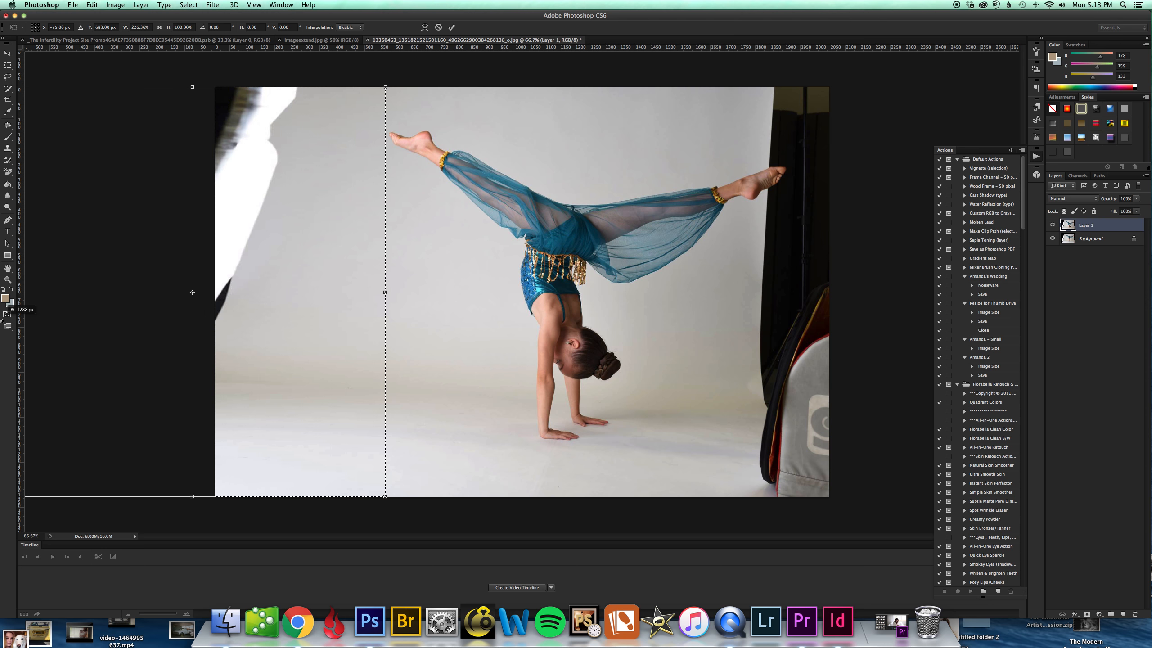
pyautogui.click(452, 27)
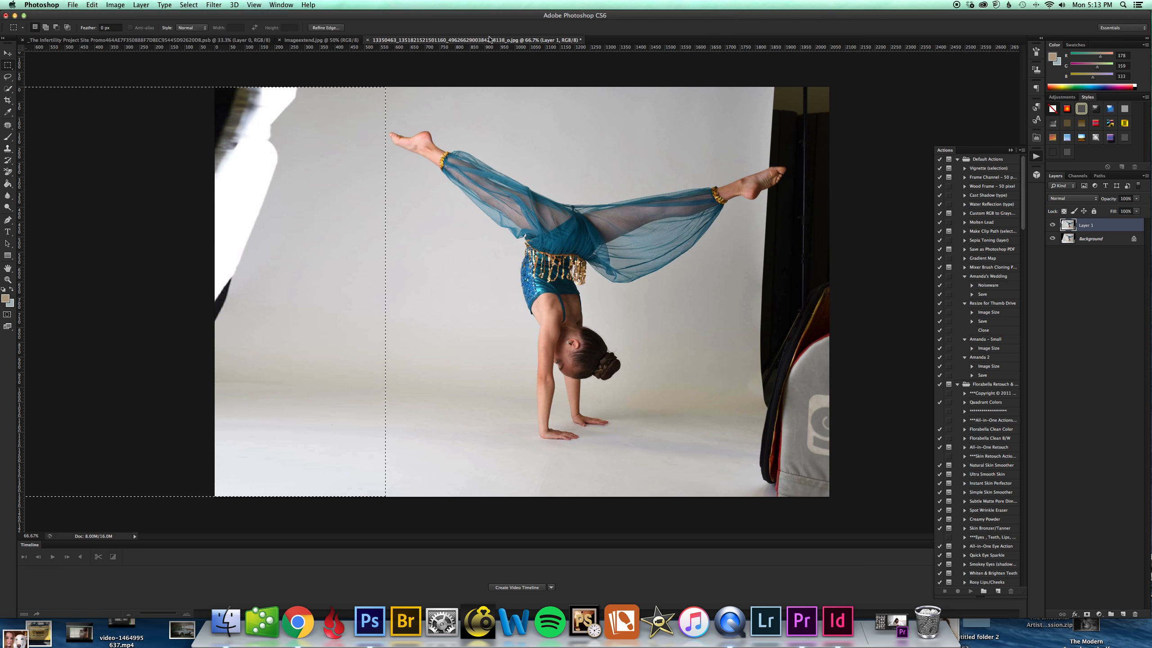
pyautogui.press('super+d')
# Stretch the same softbox-side strip outward again to about 233% width so clean backdrop fills that side, and deselect
pyautogui.press('super+minus')
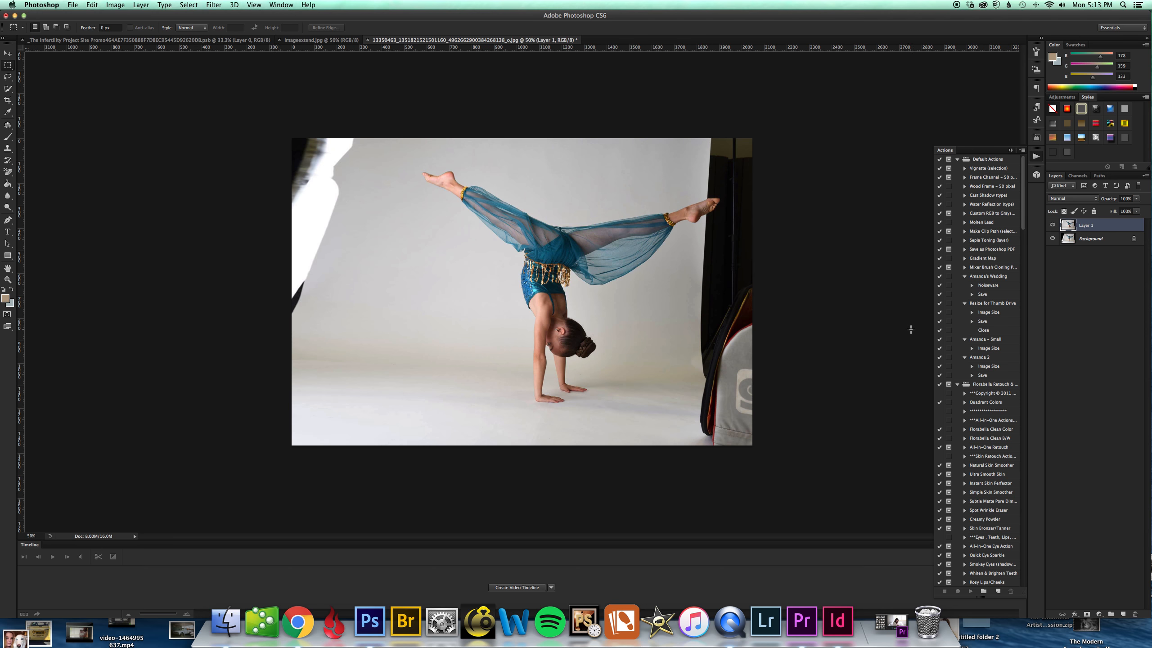
pyautogui.moveTo(288, 134); pyautogui.dragTo(411, 472)
pyautogui.press('super+t')
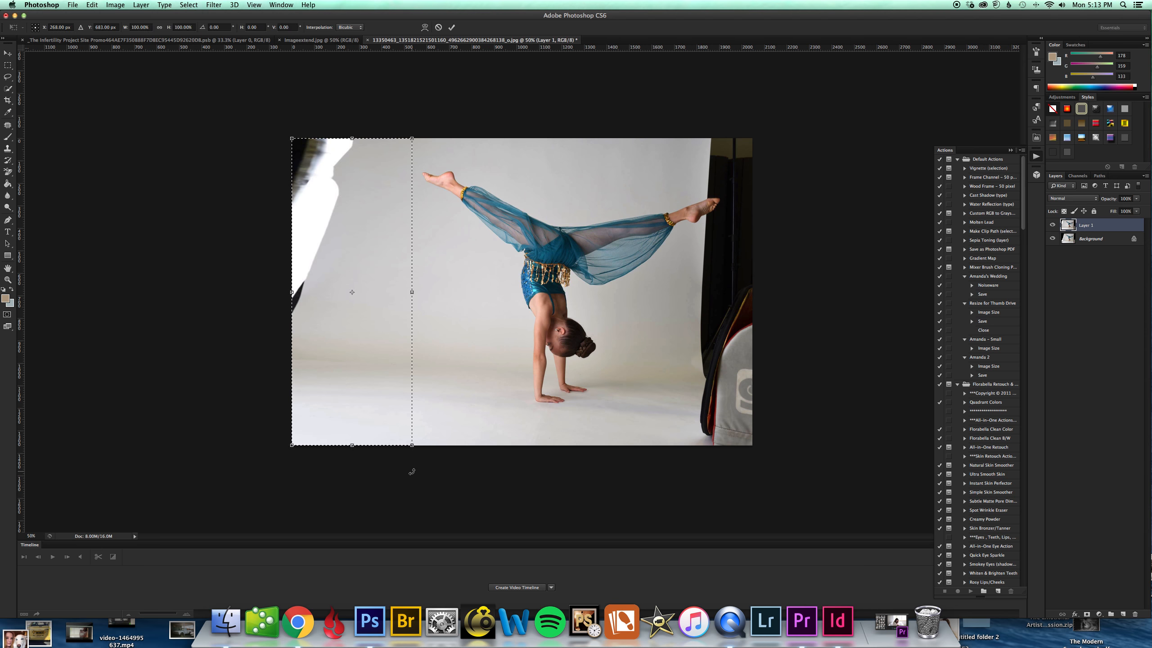
pyautogui.moveTo(292, 293); pyautogui.dragTo(132, 292)
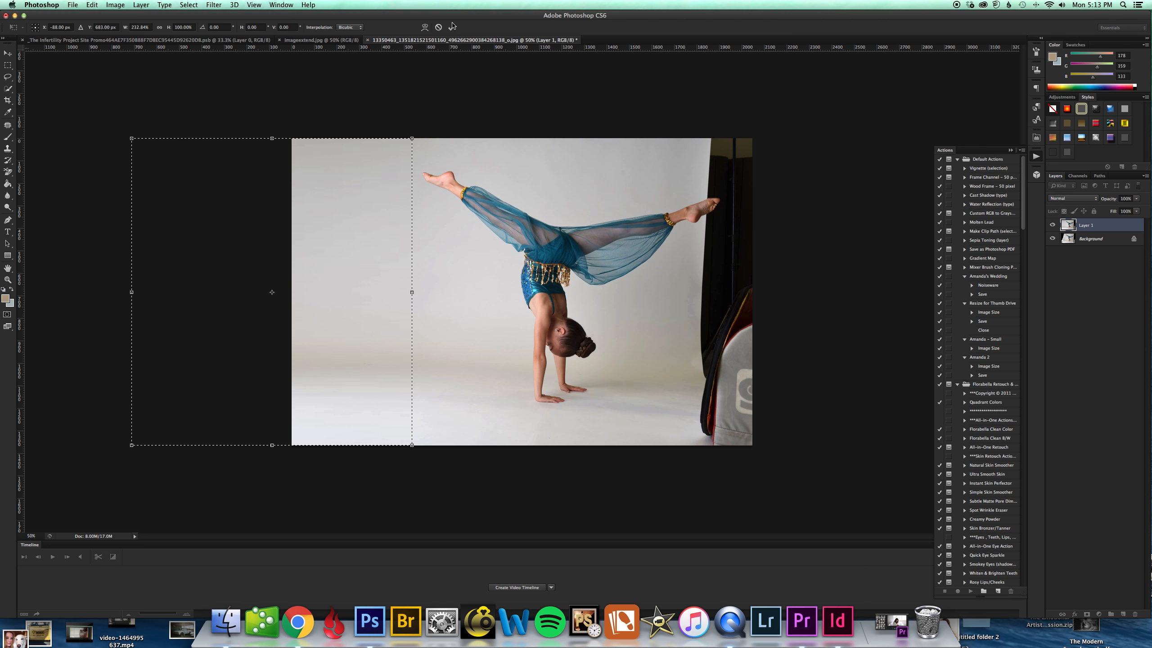
pyautogui.click(452, 25)
pyautogui.press('super+d')
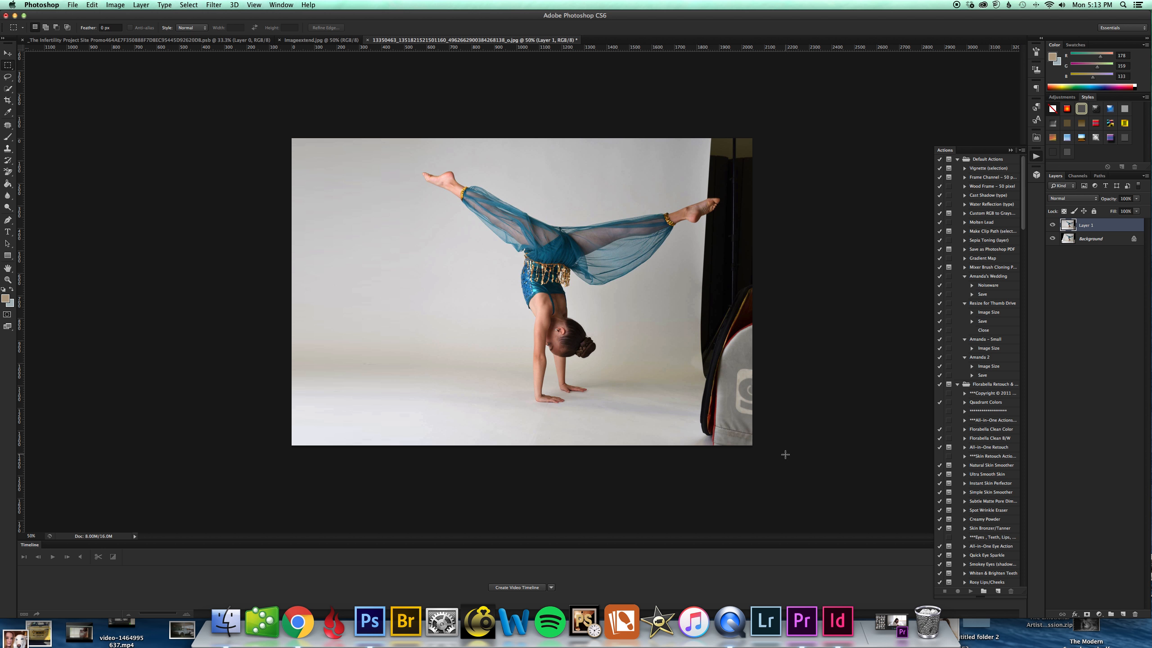
# Select the strip with the black curtain and camera bag, stretch it outward to about 217% width, and deselect
pyautogui.moveTo(786, 454); pyautogui.dragTo(642, 129)
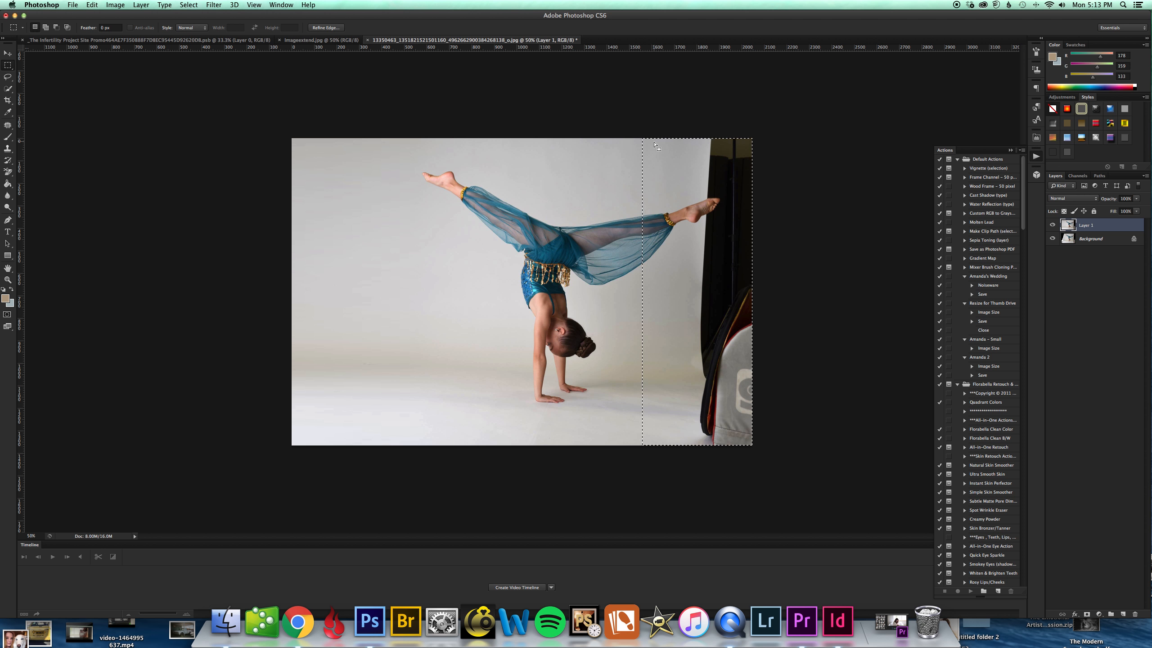
pyautogui.press('super+t')
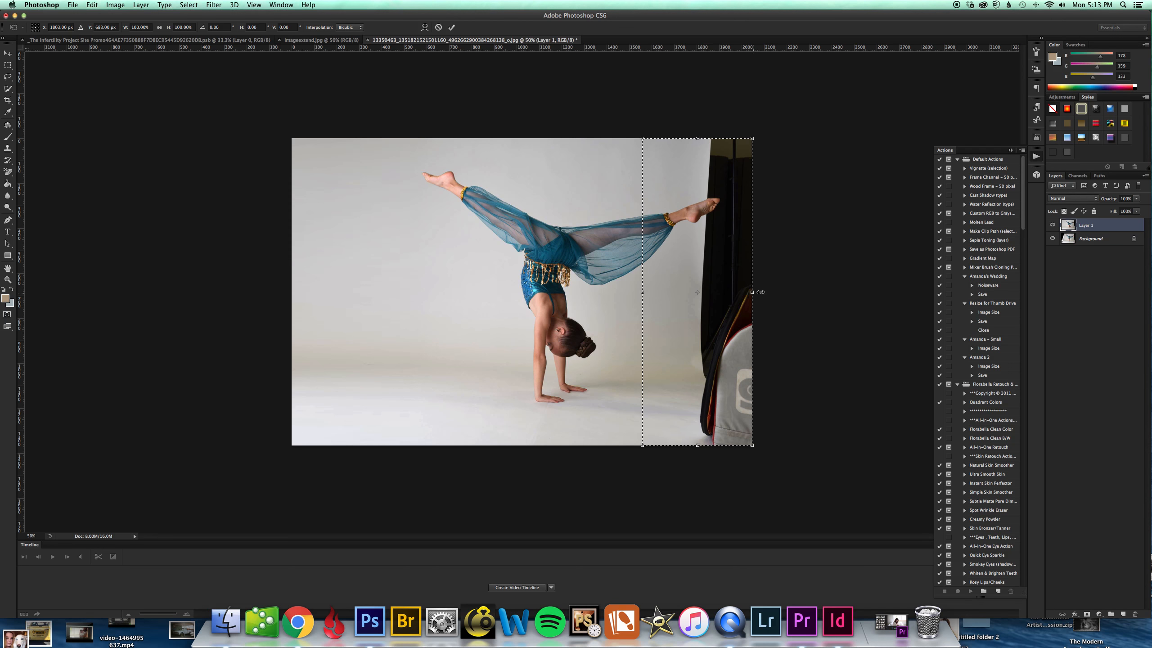
pyautogui.moveTo(752, 291); pyautogui.dragTo(881, 294)
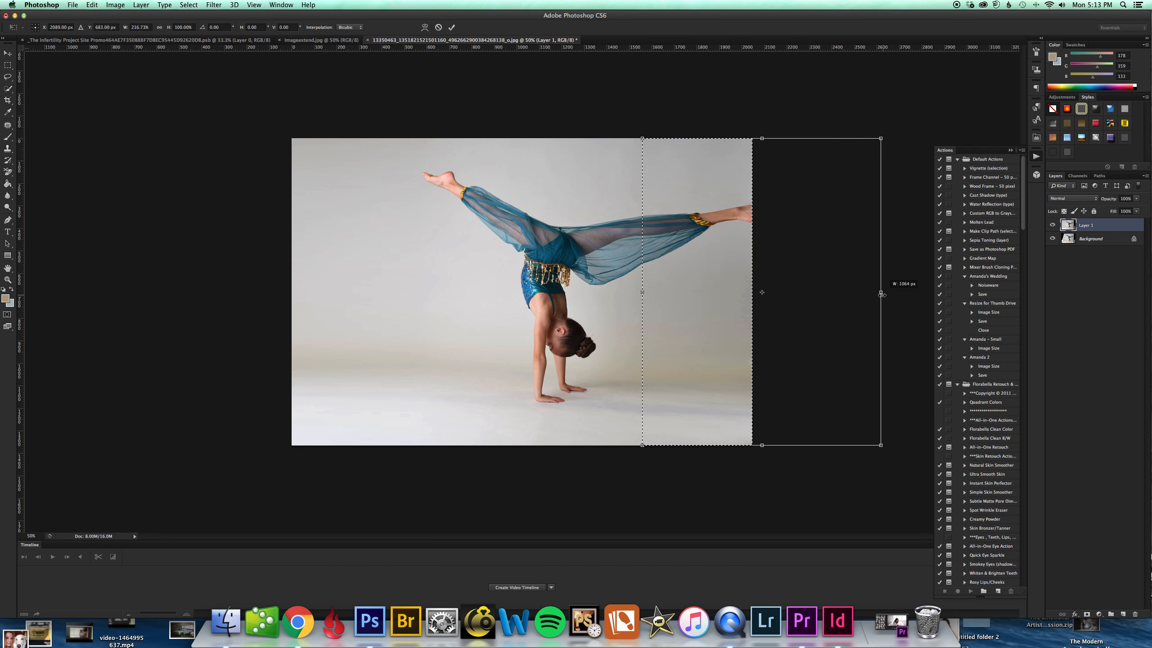
pyautogui.click(452, 27)
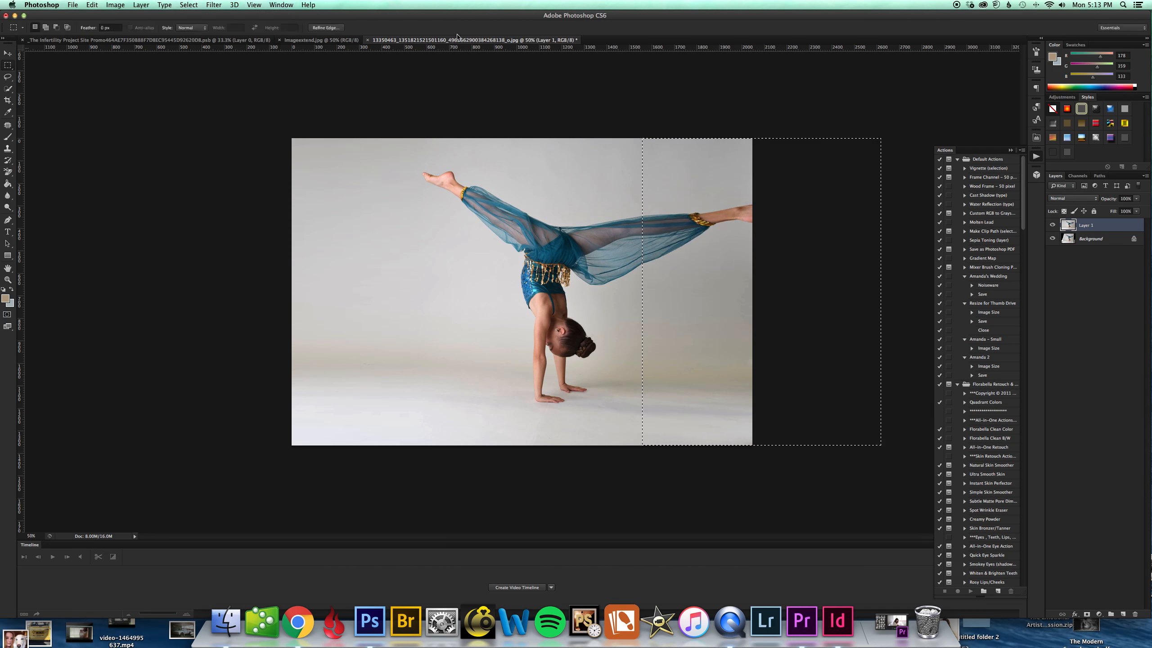
pyautogui.press('super+d')
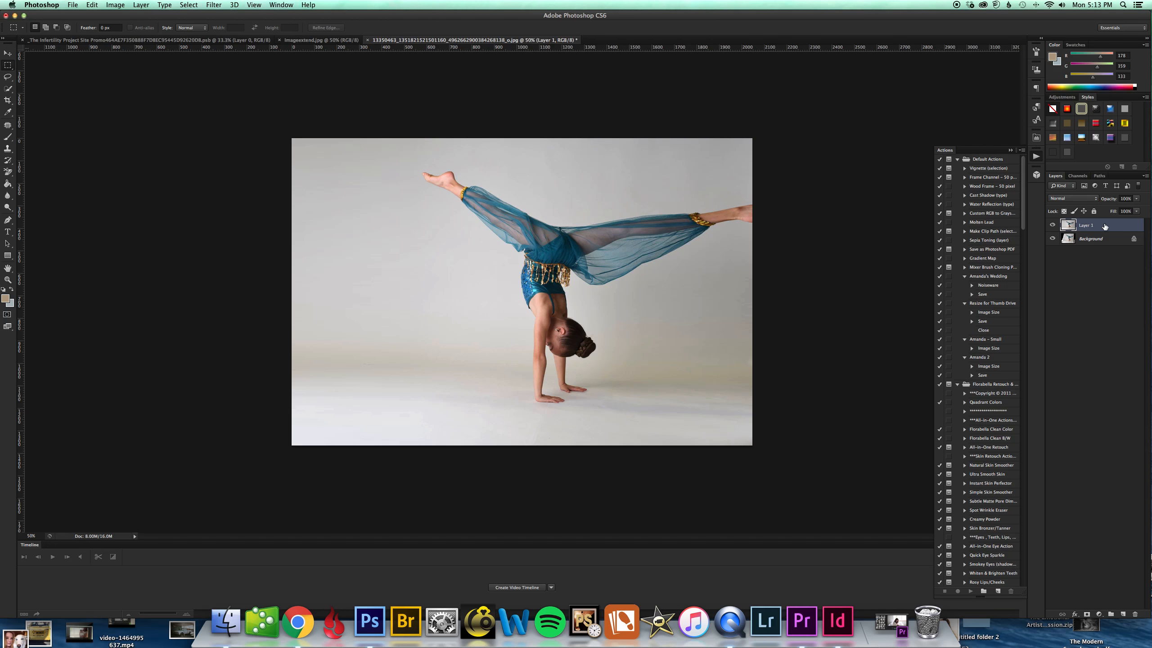
# Add a layer mask to Layer 1 and enlarge the Brush tool's tip for painting on it
pyautogui.moveTo(1105, 226); pyautogui.dragTo(1088, 615)
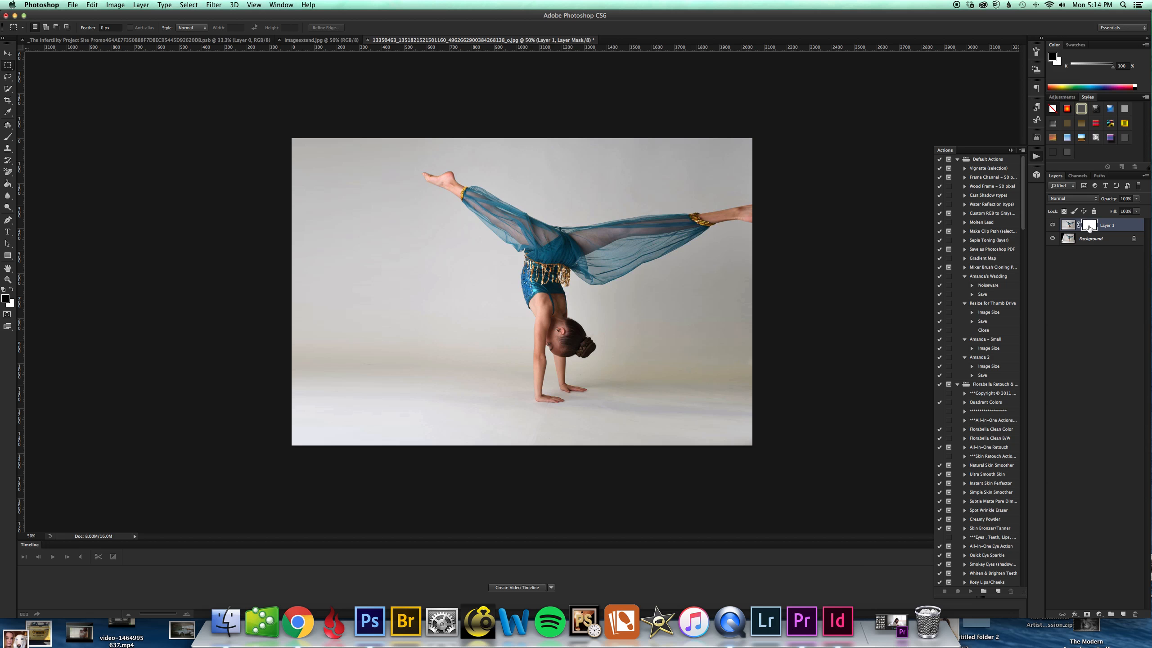
pyautogui.click(7, 136)
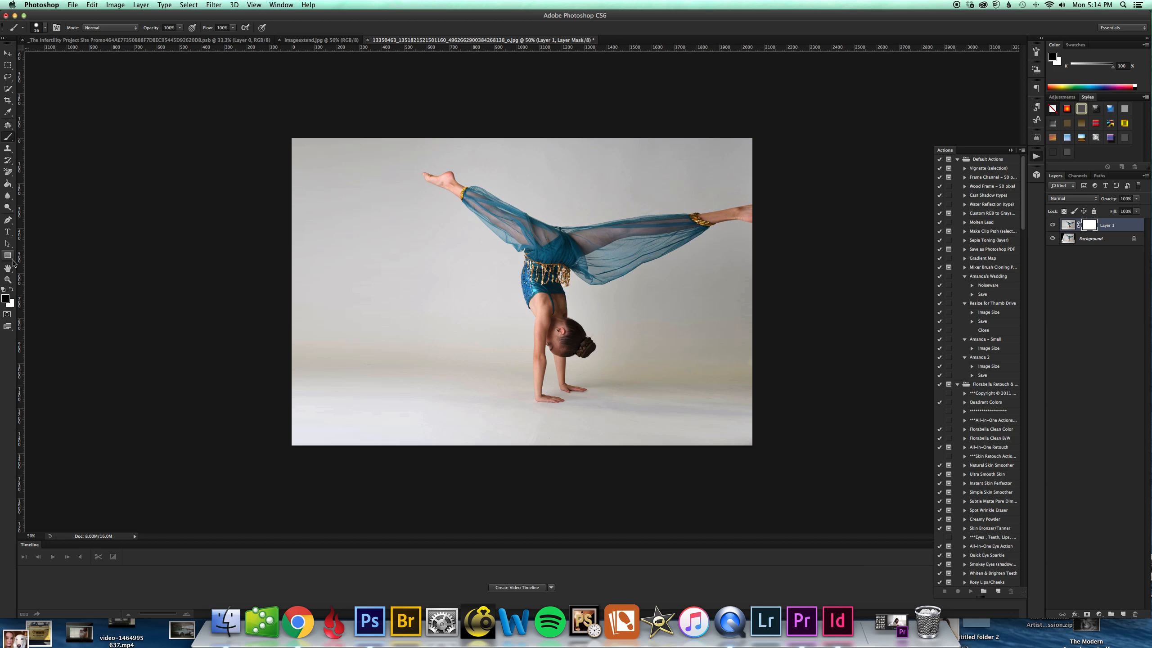
pyautogui.click(42, 28)
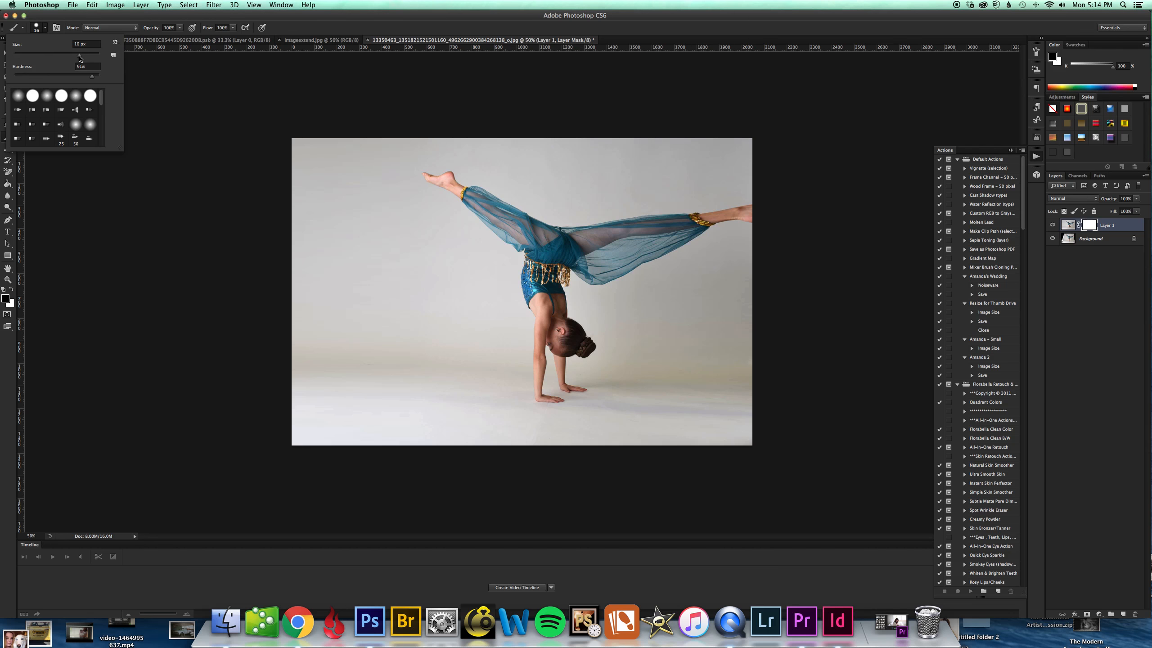
pyautogui.moveTo(79, 58); pyautogui.dragTo(61, 56)
pyautogui.moveTo(1137, 198); pyautogui.dragTo(1120, 210)
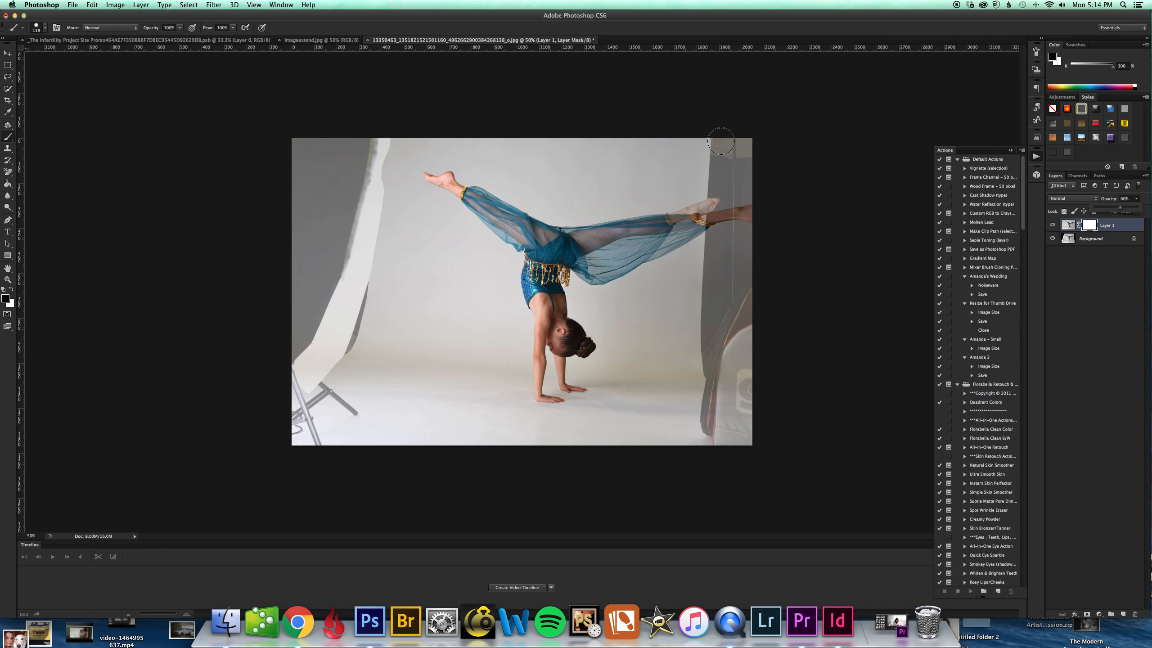
pyautogui.moveTo(722, 141); pyautogui.dragTo(749, 144)
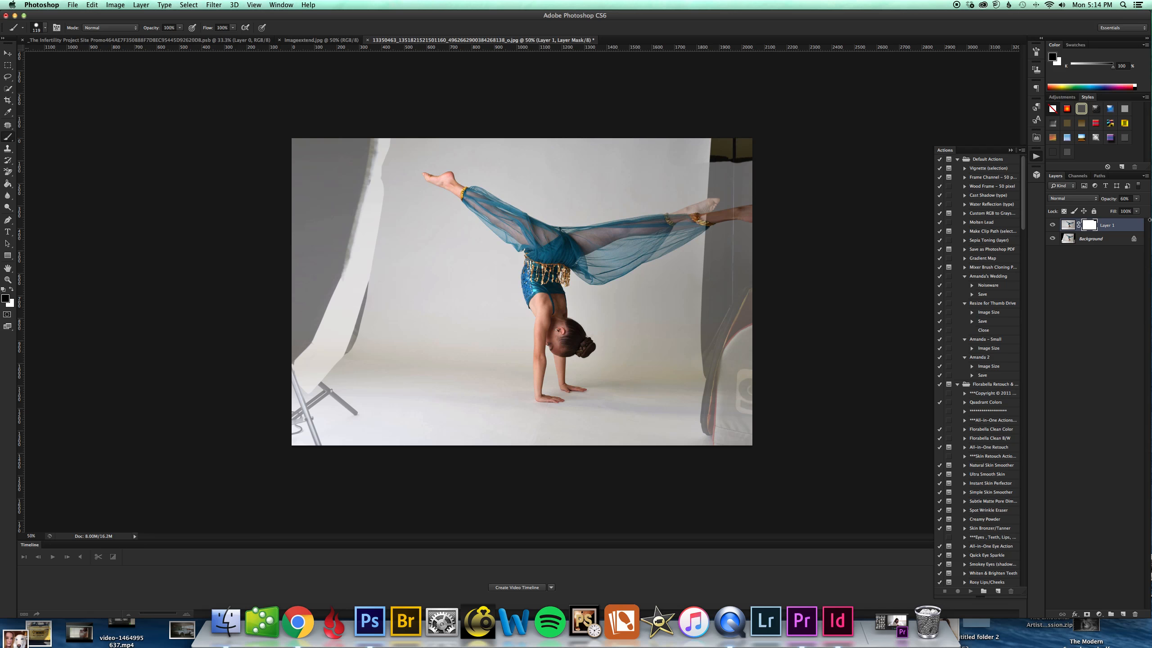
pyautogui.press('super+z')
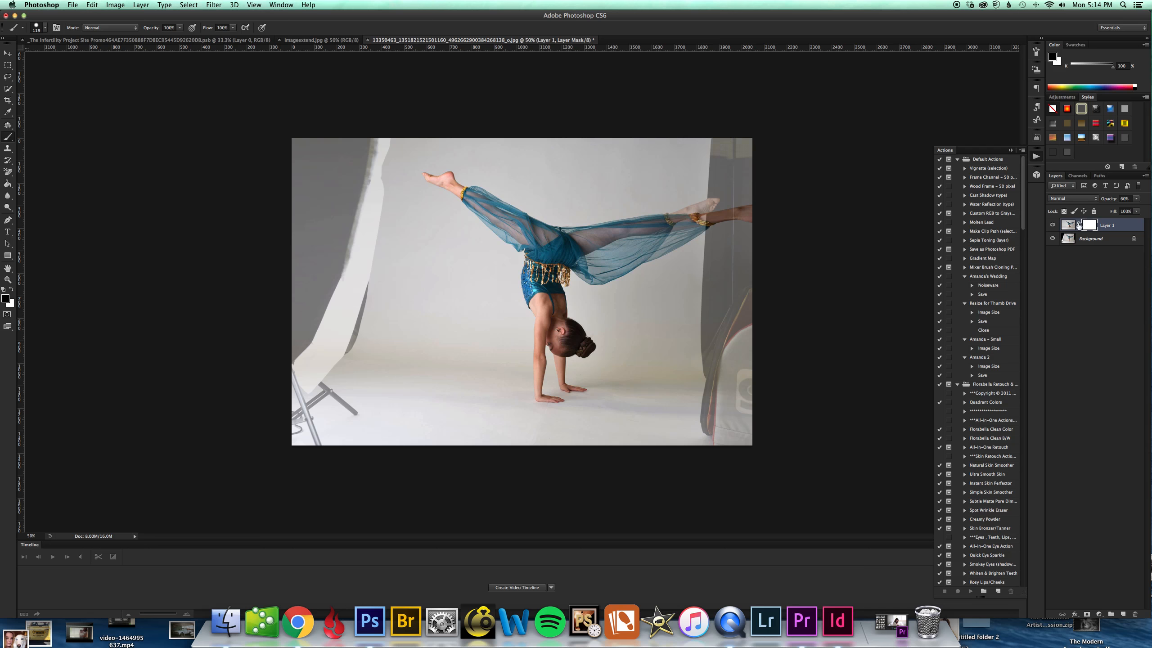
pyautogui.click(1137, 199)
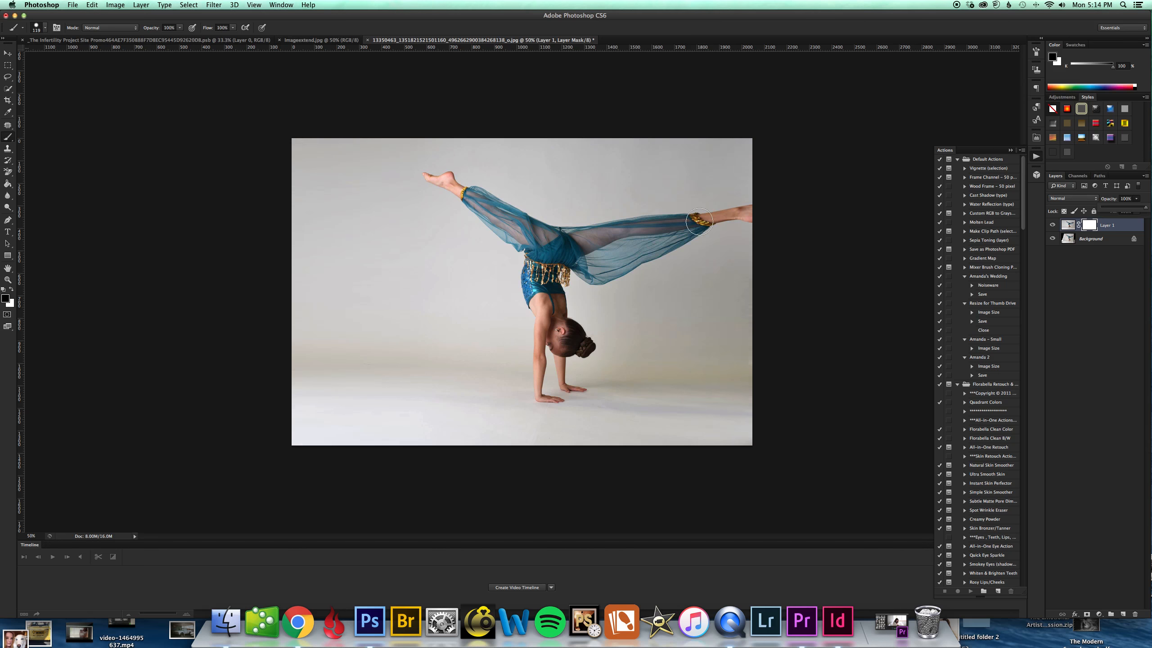
# Lower Layer 1's opacity to 52%, paint the mask over the original foot on the curtain side, and restore full opacity
pyautogui.moveTo(1145, 207); pyautogui.dragTo(1125, 210)
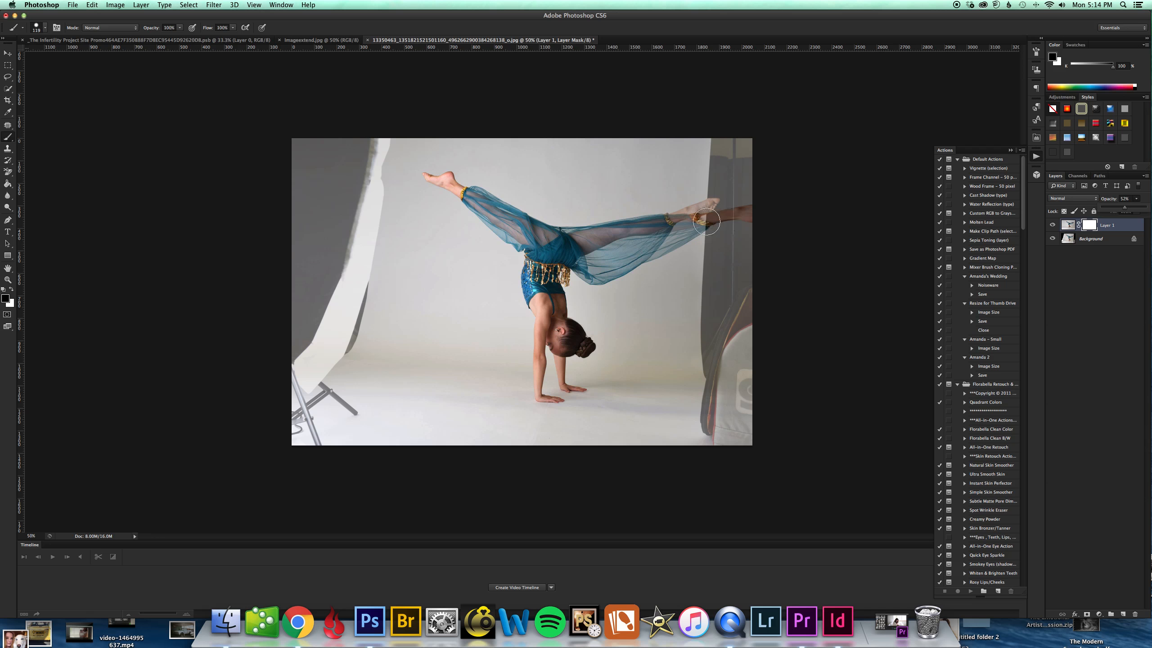
pyautogui.click(660, 213)
pyautogui.moveTo(661, 213)
pyautogui.mouseDown()
pyautogui.moveTo(697, 203)
pyautogui.moveTo(663, 213)
pyautogui.mouseUp()
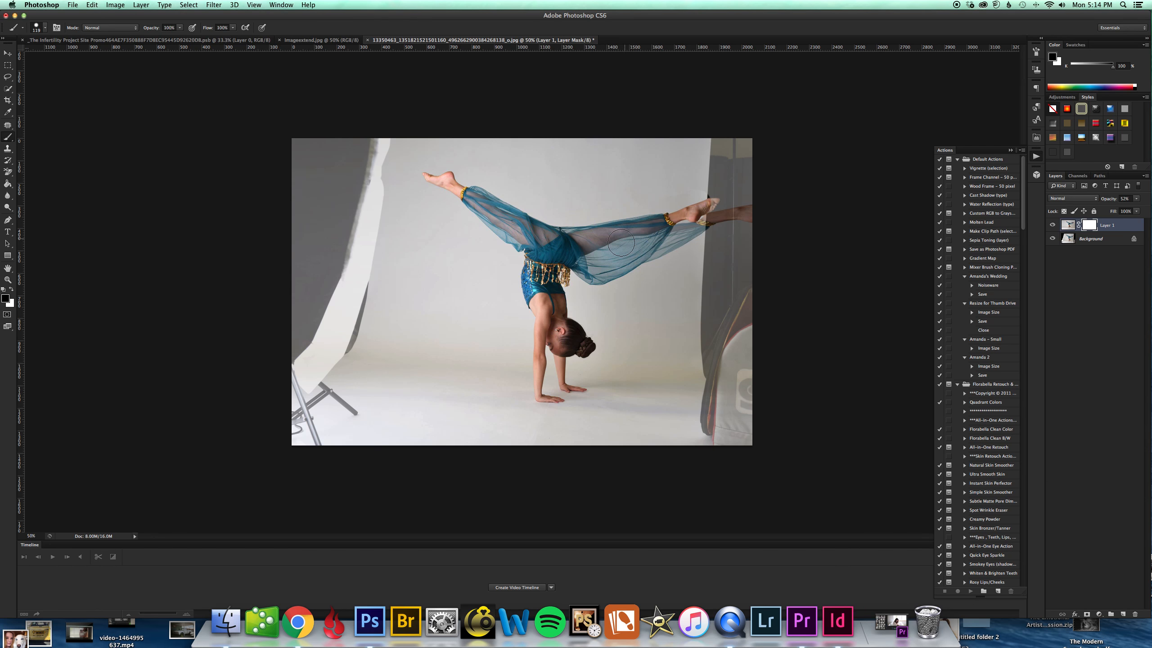
pyautogui.click(1138, 199)
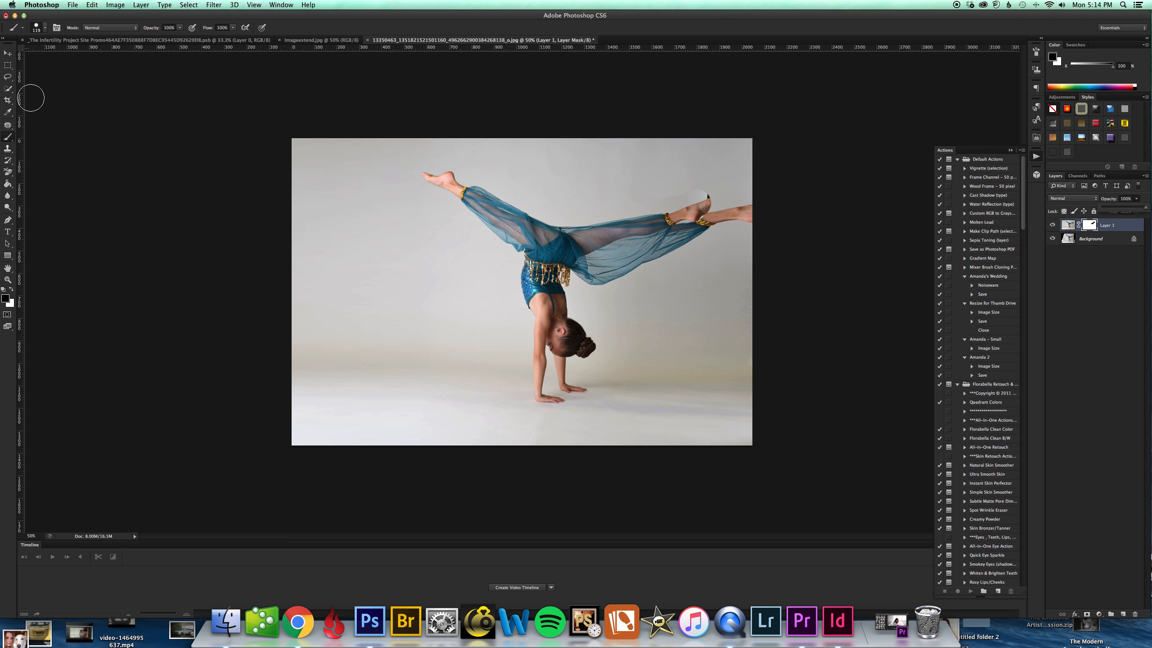
# Reduce the brush size to 63 px and paint the mask in black around the original foot's toes
pyautogui.click(45, 28)
pyautogui.moveTo(50, 55); pyautogui.dragTo(42, 58)
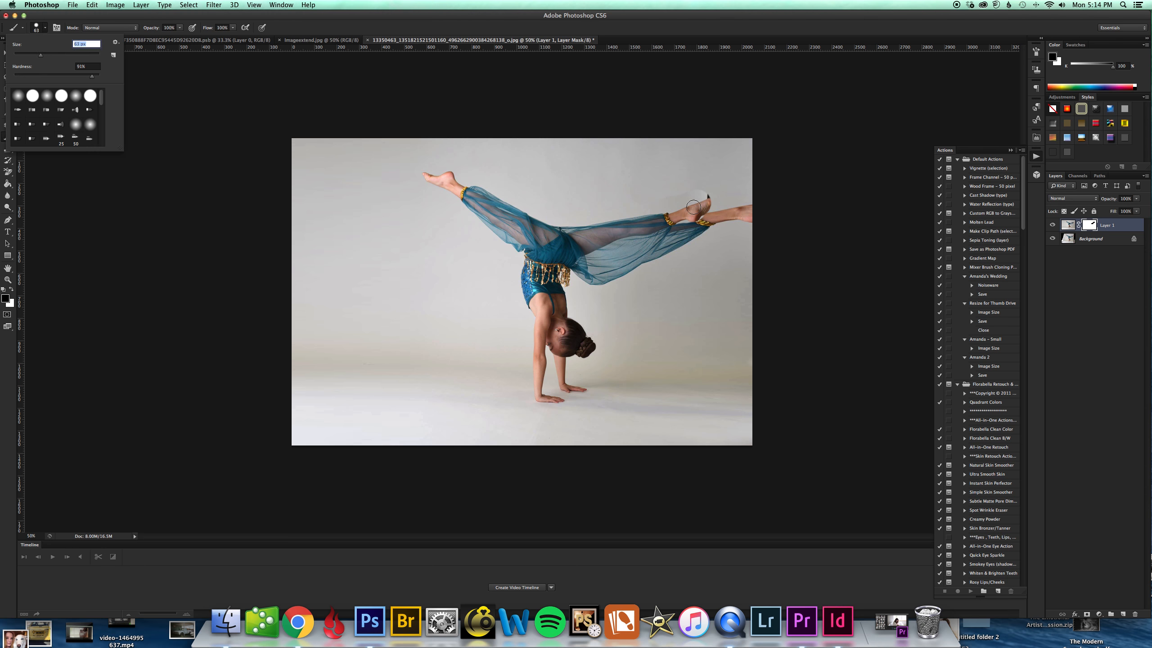
pyautogui.click(709, 204)
pyautogui.moveTo(713, 205)
pyautogui.mouseDown()
pyautogui.moveTo(706, 210)
pyautogui.moveTo(714, 203)
pyautogui.mouseUp()
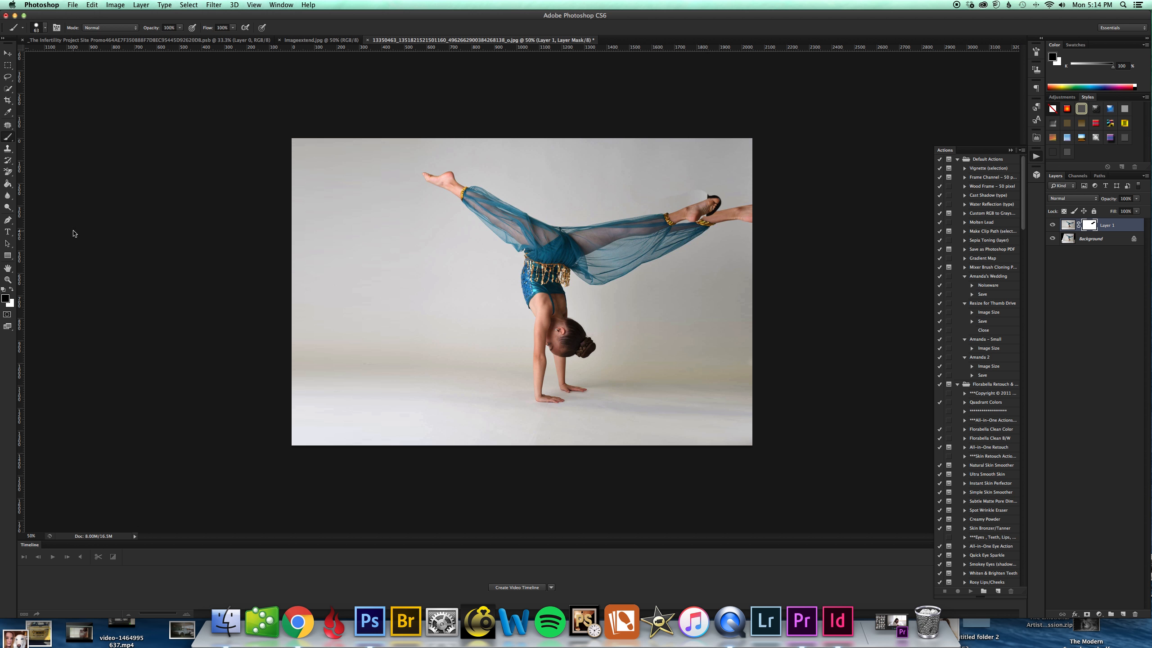
# Clean up the mask around the curtain-side foot with white, and paint out the stretched duplicate leg and trouser hem with black
pyautogui.click(11, 288)
pyautogui.moveTo(697, 192); pyautogui.dragTo(726, 194)
pyautogui.click(12, 289)
pyautogui.moveTo(677, 232)
pyautogui.mouseDown()
pyautogui.moveTo(664, 257)
pyautogui.moveTo(734, 210)
pyautogui.moveTo(760, 217)
pyautogui.moveTo(694, 229)
pyautogui.mouseUp()
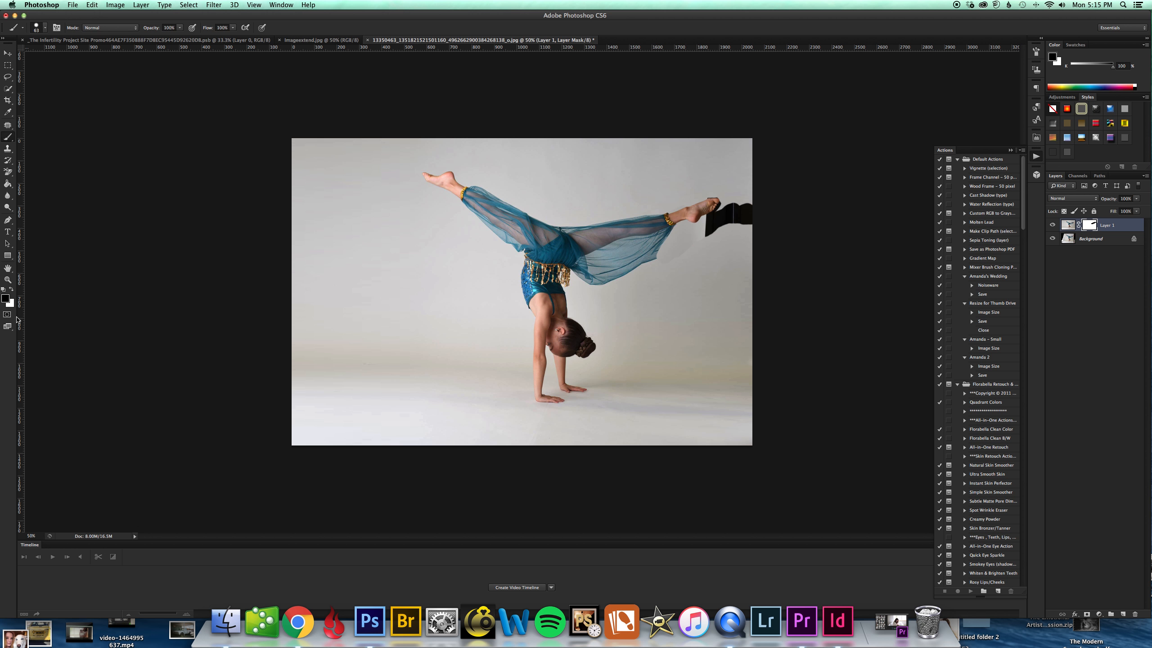
# Try painting the mask in white near the trouser hem and just beyond the toes
pyautogui.click(11, 290)
pyautogui.moveTo(671, 224); pyautogui.dragTo(664, 234)
pyautogui.press('super+z')
pyautogui.click(724, 210)
# Set the brush size to 70 px and paint the mask in black over the area beyond the curtain-side toes
pyautogui.click(46, 28)
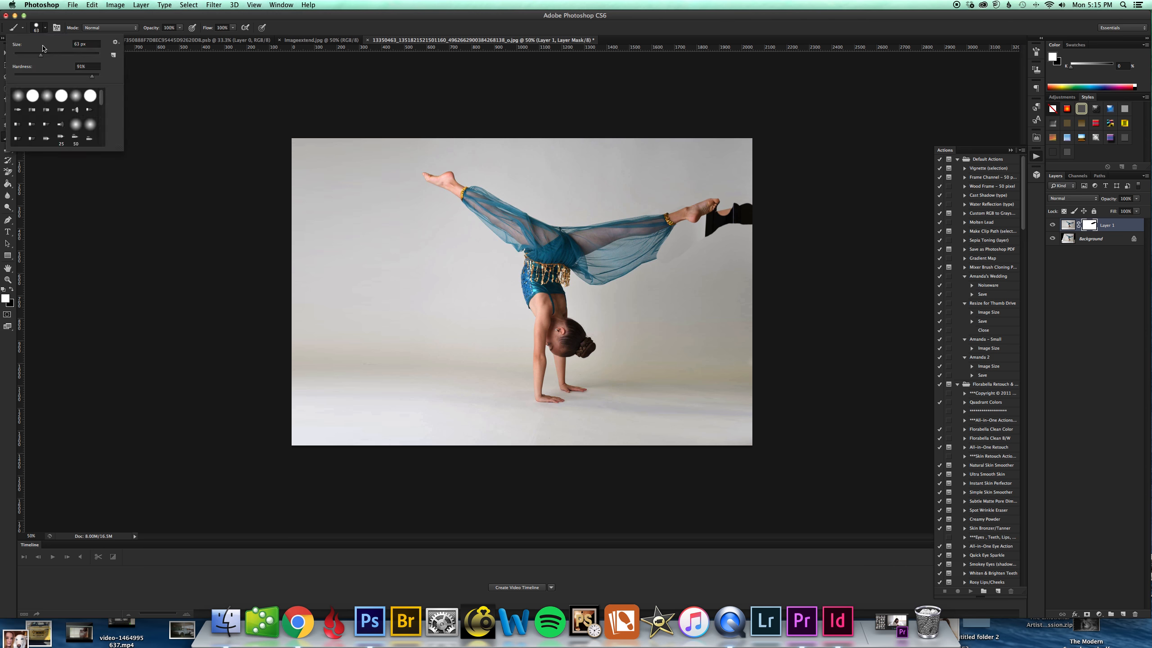
pyautogui.write('180')
pyautogui.write('70')
pyautogui.press('Return')
pyautogui.moveTo(720, 215); pyautogui.dragTo(736, 215)
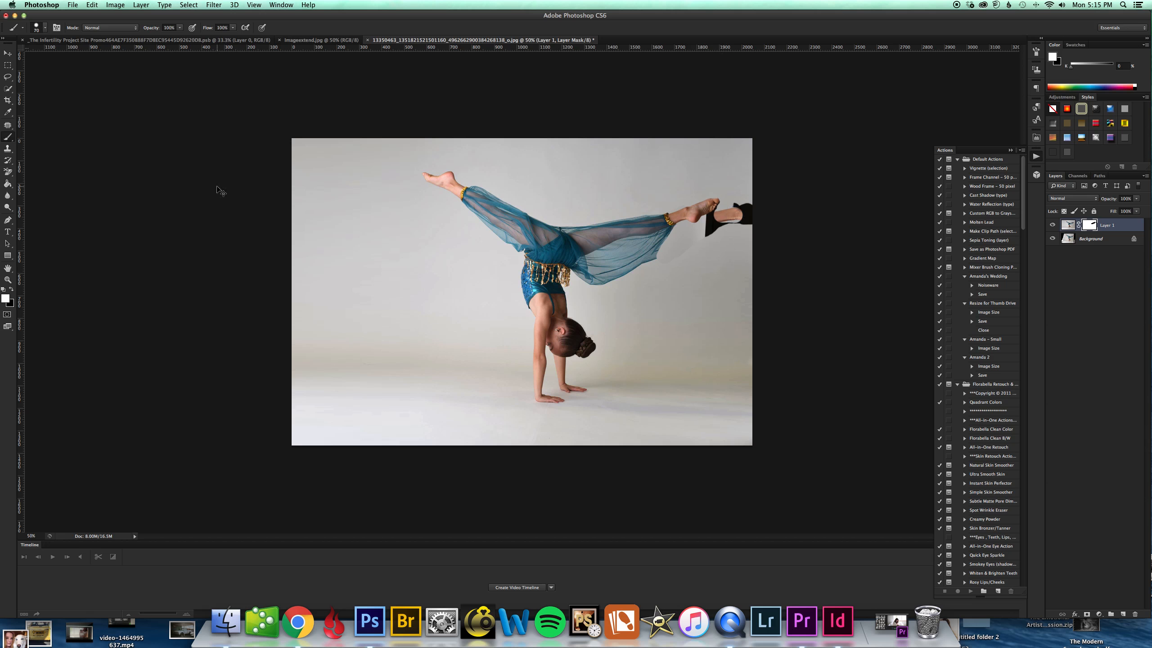
pyautogui.press('super+z')
pyautogui.press('x')
pyautogui.moveTo(713, 216); pyautogui.dragTo(748, 213)
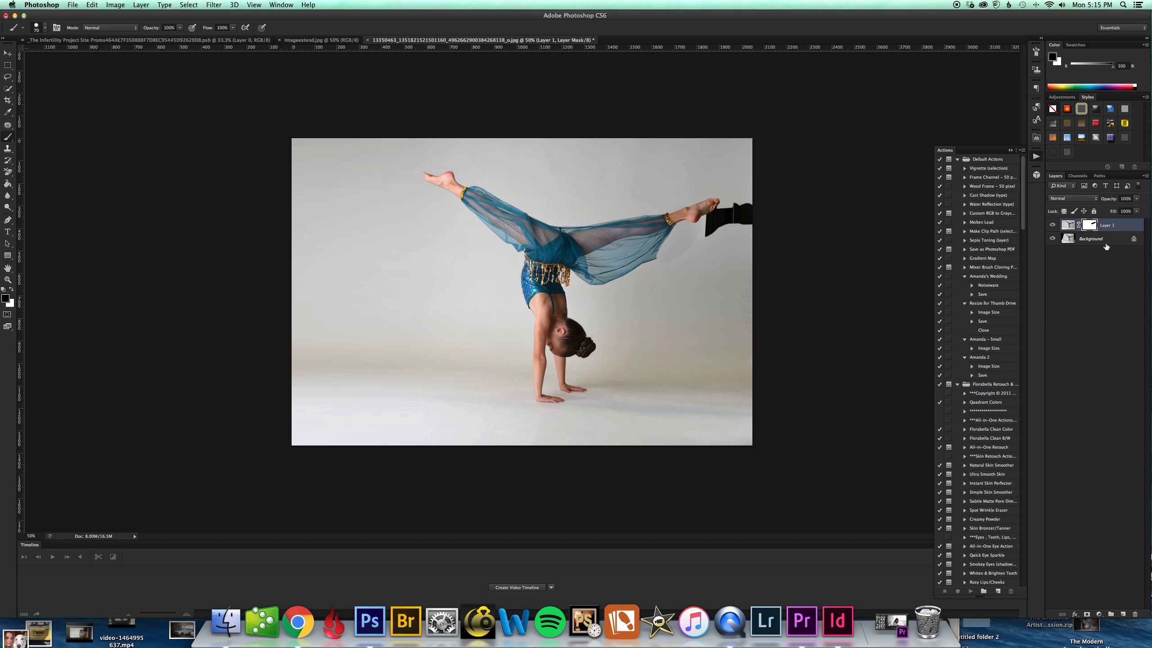
# Lower Layer 1's opacity to 42%, paint the mask over the curtain-side trouser leg, and return the opacity to 100%
pyautogui.click(1136, 199)
pyautogui.moveTo(1117, 207); pyautogui.dragTo(1112, 208)
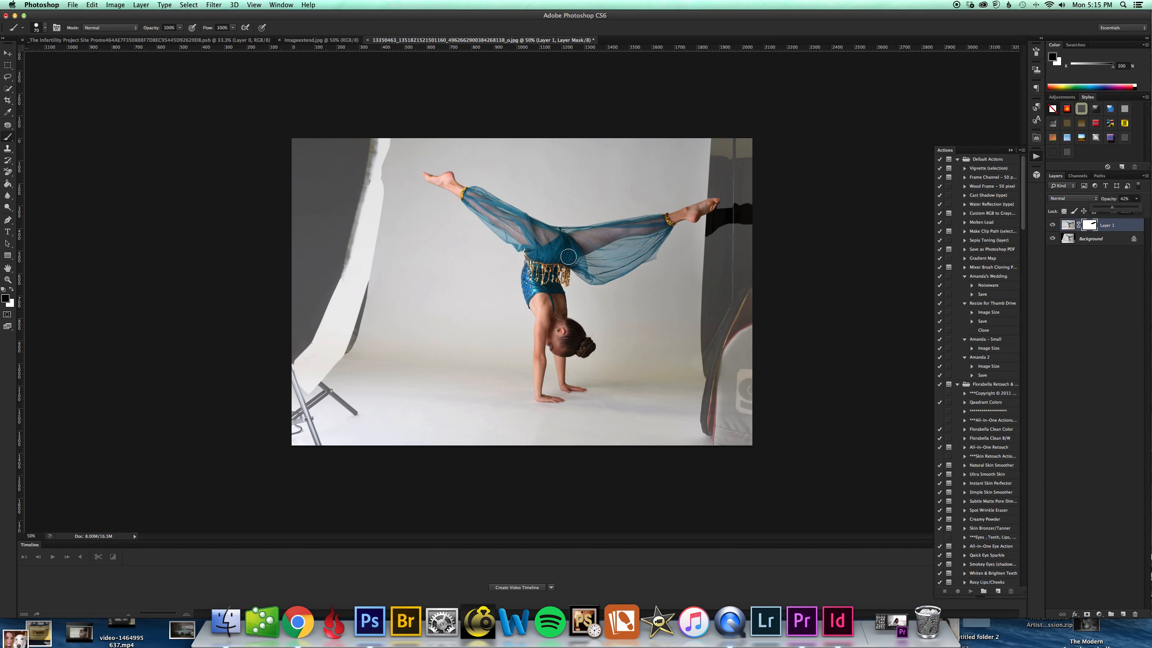
pyautogui.click(643, 250)
pyautogui.click(1137, 199)
pyautogui.moveTo(1120, 208); pyautogui.dragTo(1149, 209)
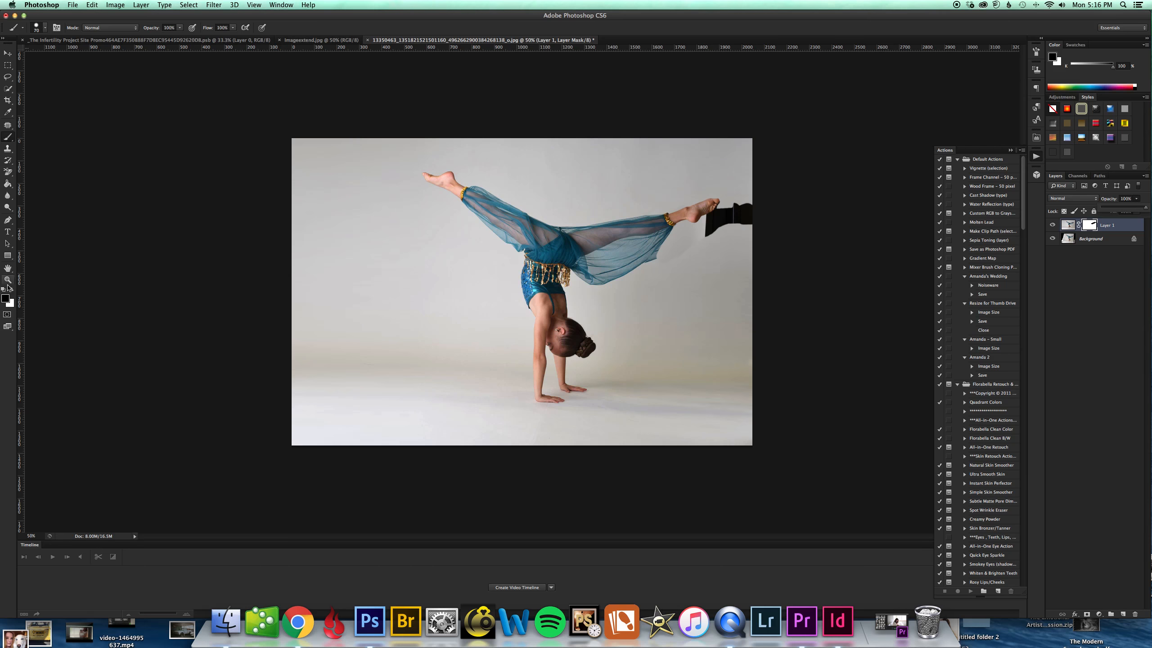
pyautogui.click(10, 289)
pyautogui.moveTo(665, 252); pyautogui.dragTo(658, 260)
pyautogui.press('super+z')
# Flatten the image and duplicate the Background layer
pyautogui.rightClick(1102, 244)
pyautogui.click(1069, 308)
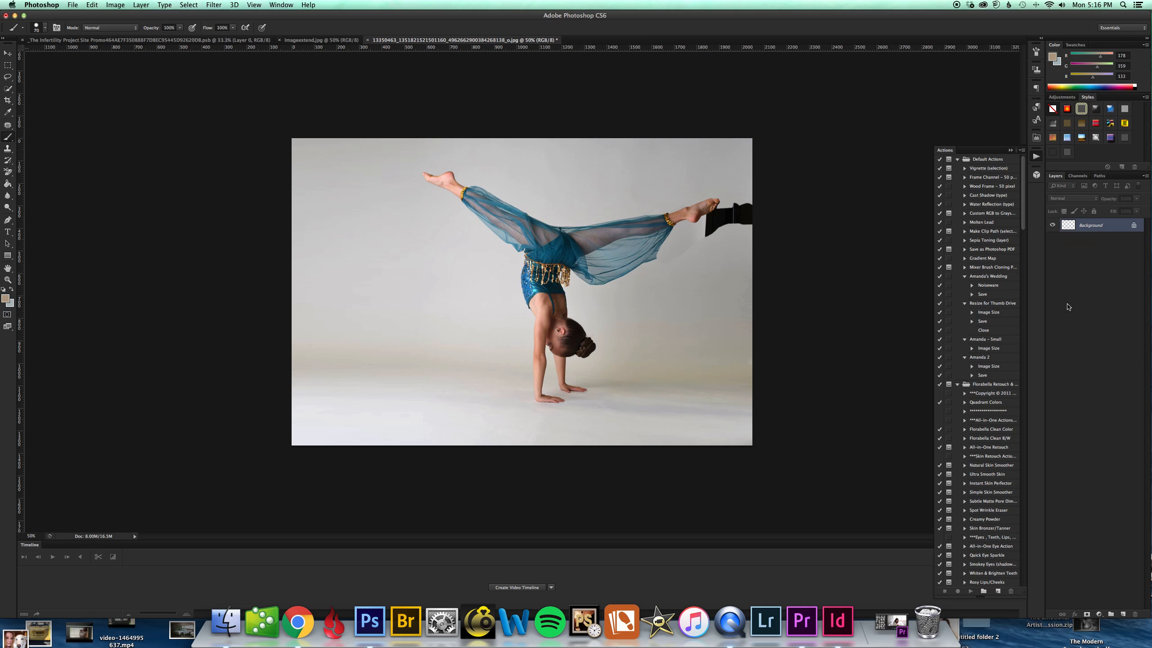
pyautogui.press('super+j')
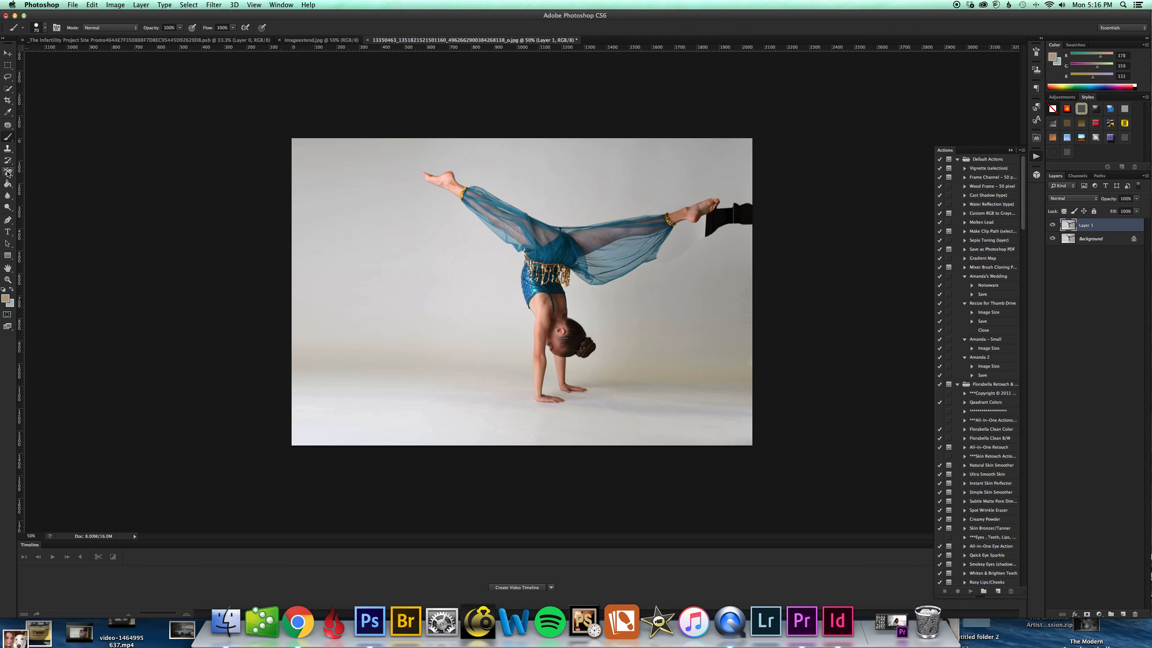
# Clone grey backdrop with the Clone Stamp over the black sleeve and the foot beside it on Layer 1
pyautogui.click(8, 148)
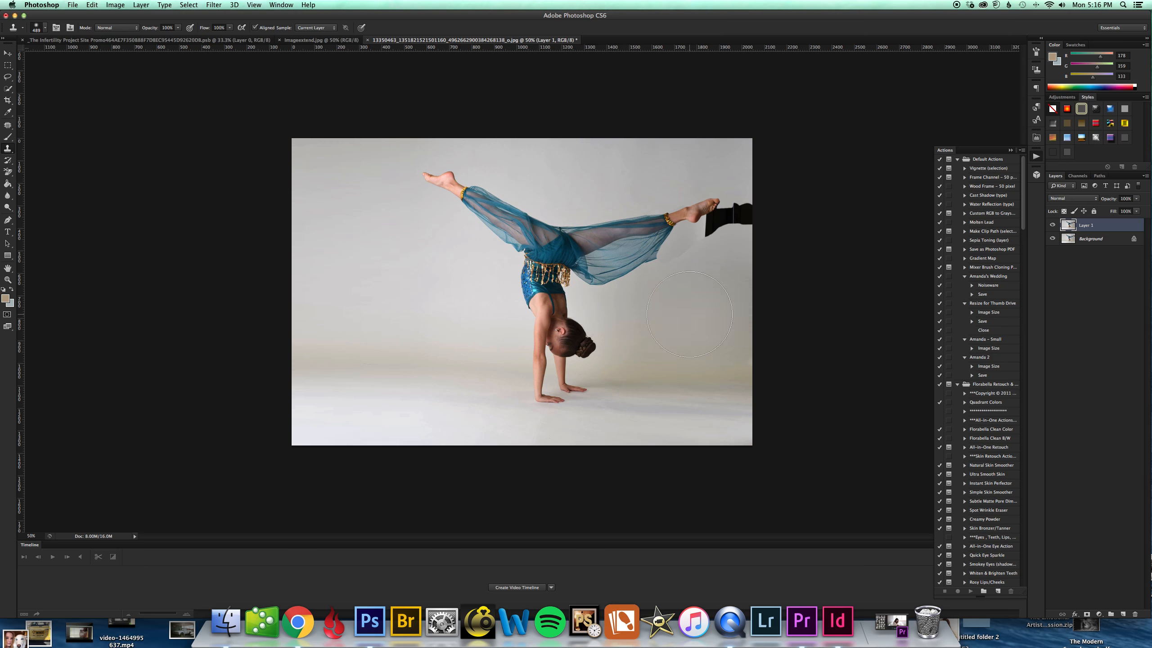
pyautogui.keyDown('alt'); pyautogui.click(698, 300); pyautogui.keyUp('alt')
pyautogui.moveTo(698, 300)
pyautogui.mouseDown()
pyautogui.moveTo(721, 185)
pyautogui.moveTo(721, 206)
pyautogui.moveTo(771, 207)
pyautogui.moveTo(720, 312)
pyautogui.mouseUp()
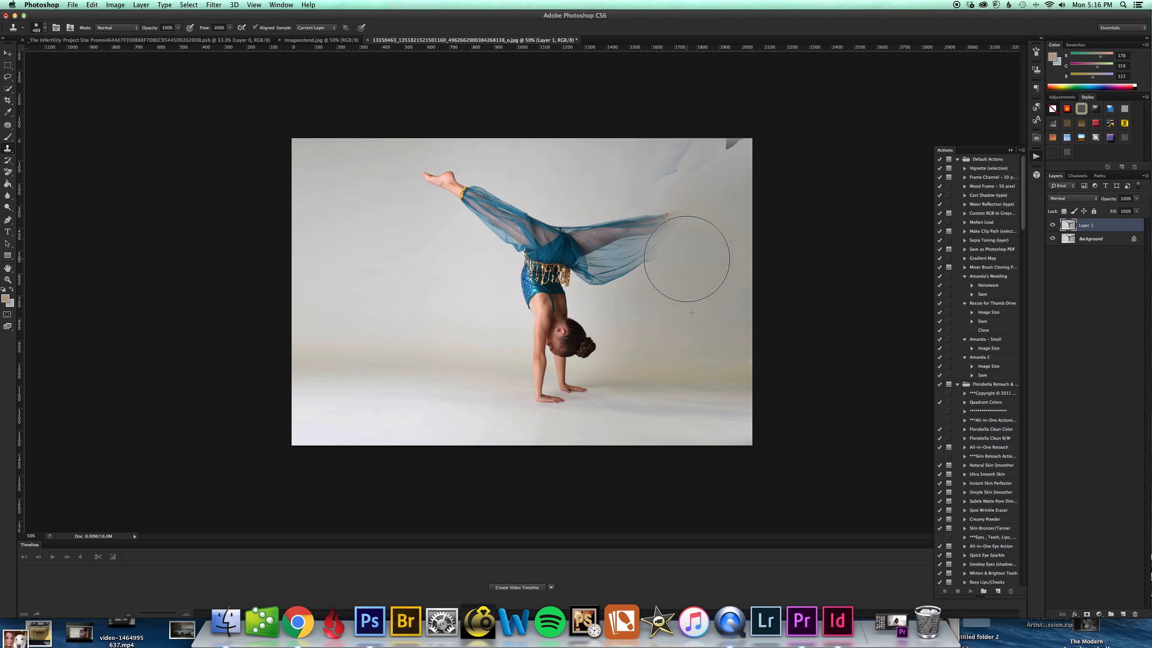
pyautogui.moveTo(591, 123); pyautogui.dragTo(544, 114)
pyautogui.press('super+z')
# Add a layer mask to Layer 1 and paint it in black over the faded trouser leg near the cloned-over foot
pyautogui.moveTo(1118, 227); pyautogui.dragTo(1087, 611)
pyautogui.click(1087, 612)
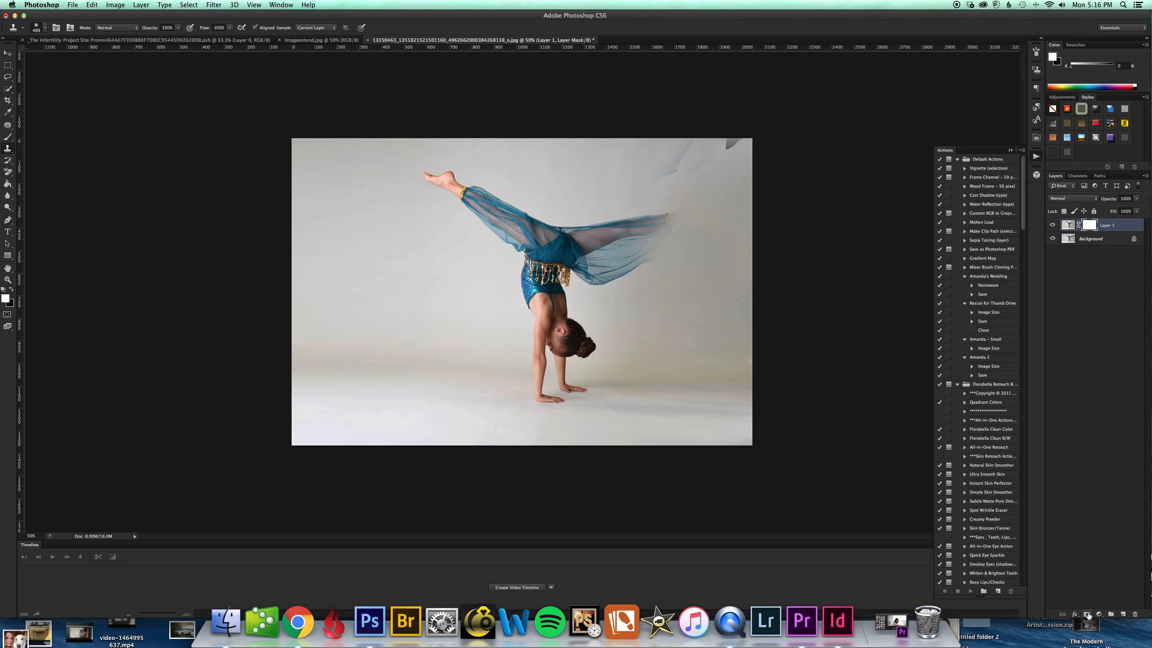
pyautogui.click(8, 137)
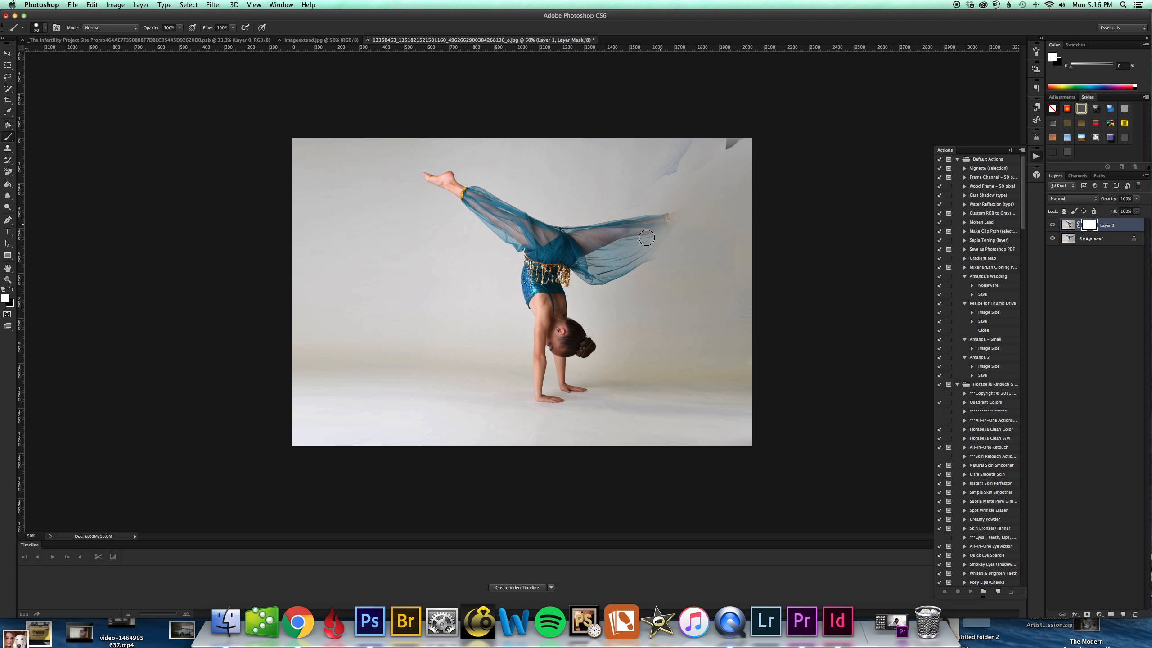
pyautogui.click(10, 288)
pyautogui.moveTo(666, 226)
pyautogui.mouseDown()
pyautogui.moveTo(646, 252)
pyautogui.moveTo(613, 230)
pyautogui.moveTo(642, 223)
pyautogui.mouseUp()
# Lower Layer 1's opacity to 57% and paint the mask in black over the ankle at the trouser hem
pyautogui.click(1136, 199)
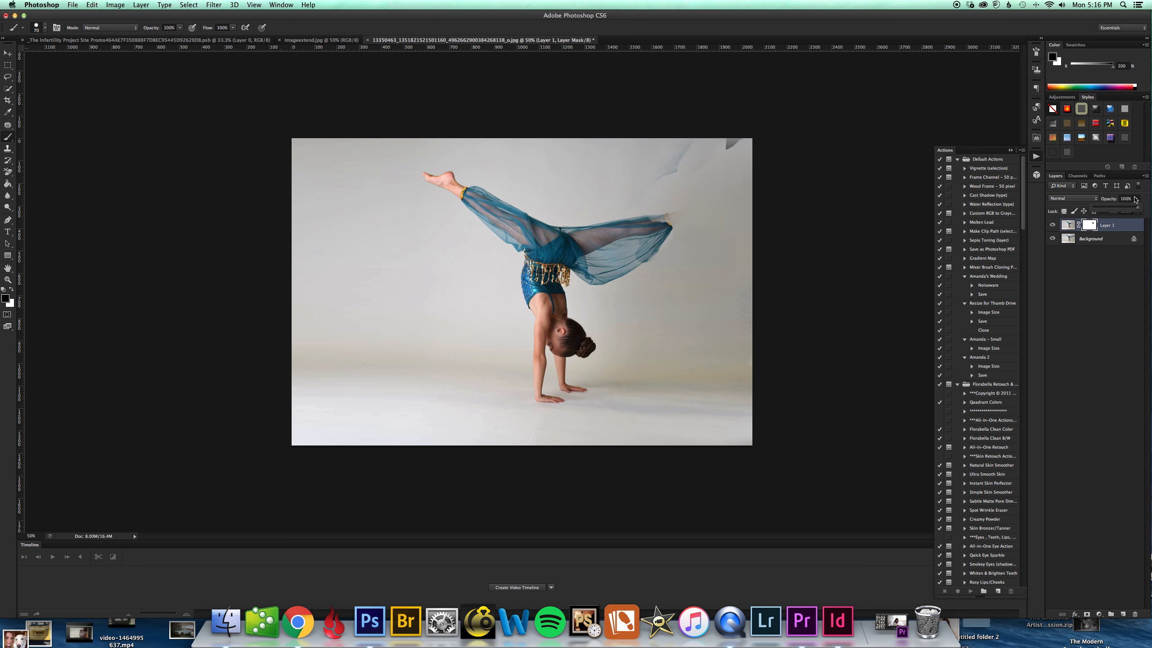
pyautogui.click(1119, 207)
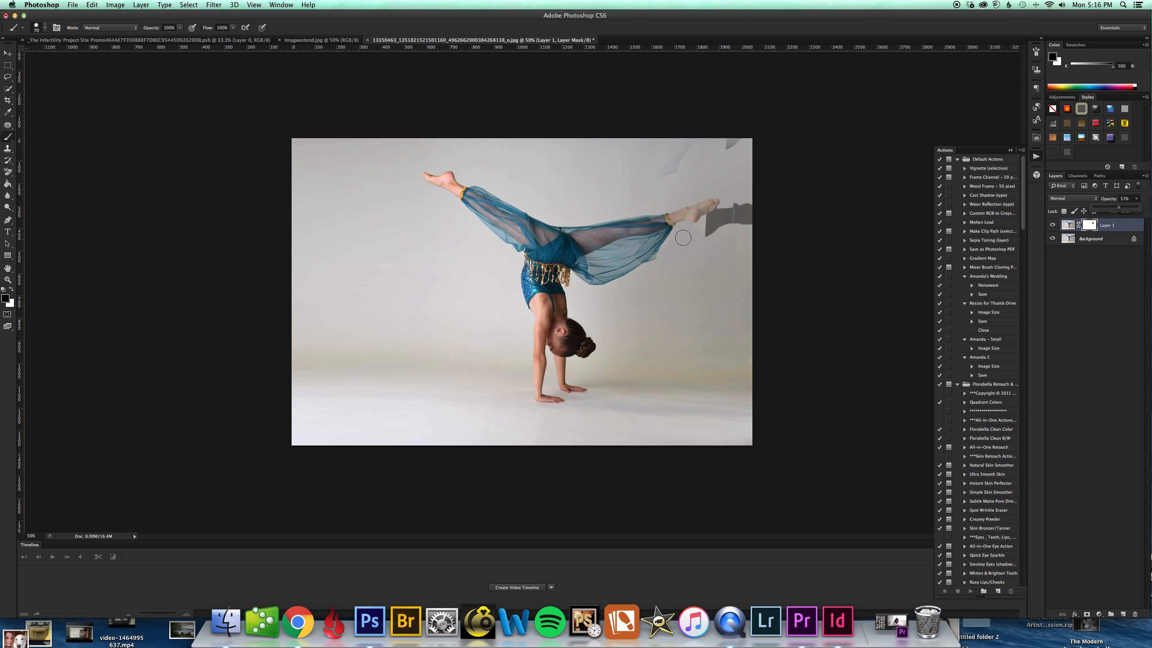
pyautogui.click(665, 222)
# Set the brush size to 44 px, paint the mask in black over the foot and toes, and return Layer 1's opacity to 100%
pyautogui.click(37, 28)
pyautogui.moveTo(35, 55); pyautogui.dragTo(33, 55)
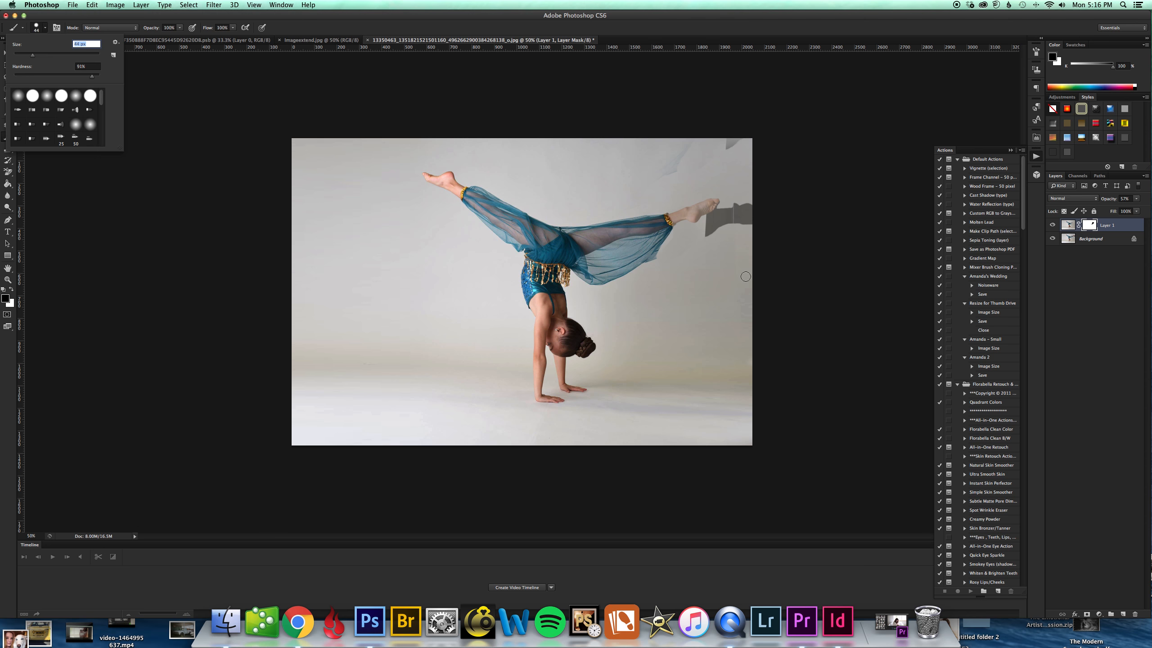
pyautogui.click(707, 206)
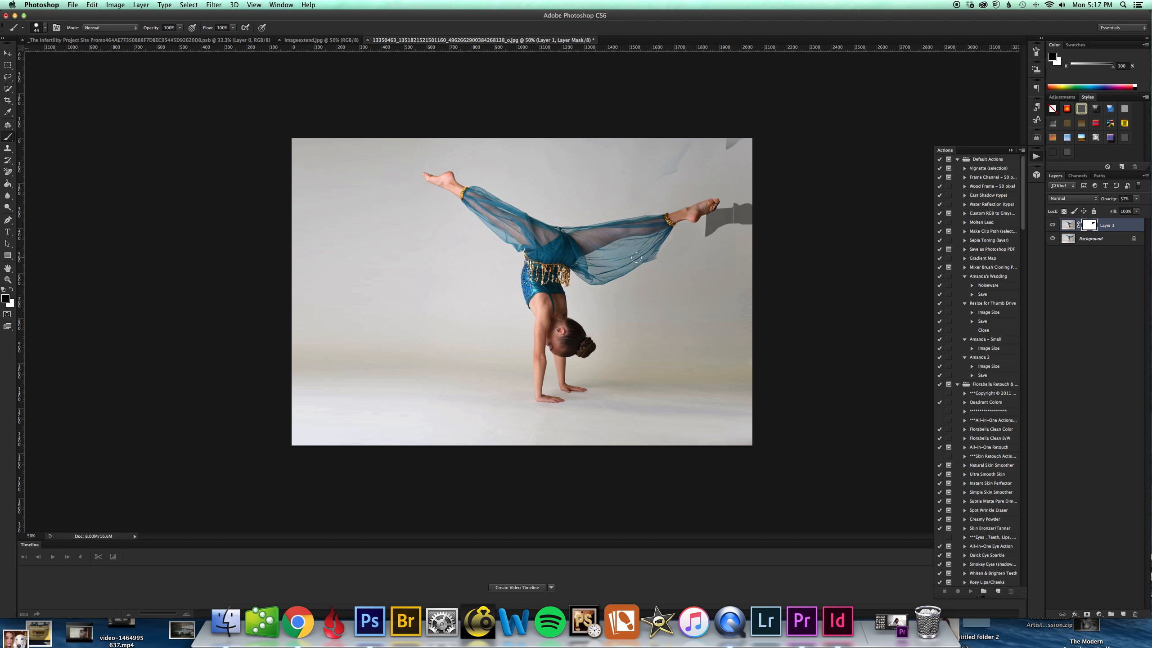
pyautogui.click(11, 289)
pyautogui.click(1136, 198)
pyautogui.moveTo(1127, 207); pyautogui.dragTo(1148, 208)
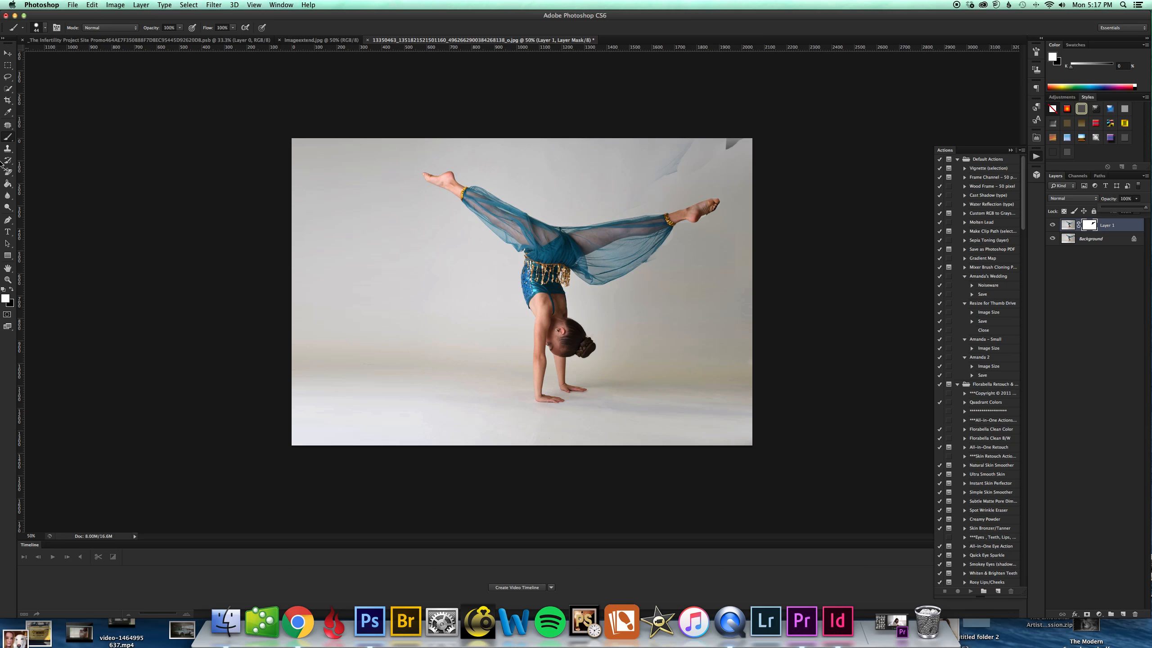
# Paint the mask in black with a larger brush over the stray clone marks above the foot, and flatten the image
pyautogui.click(11, 289)
pyautogui.click(45, 28)
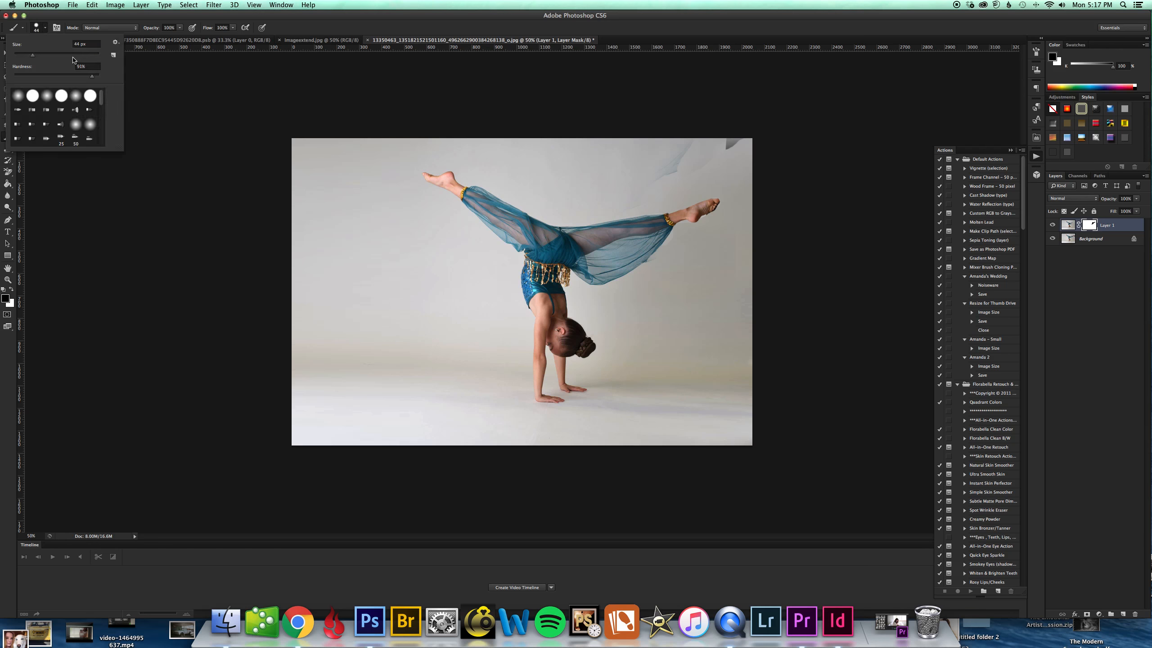
pyautogui.click(77, 55)
pyautogui.moveTo(668, 167); pyautogui.dragTo(727, 142)
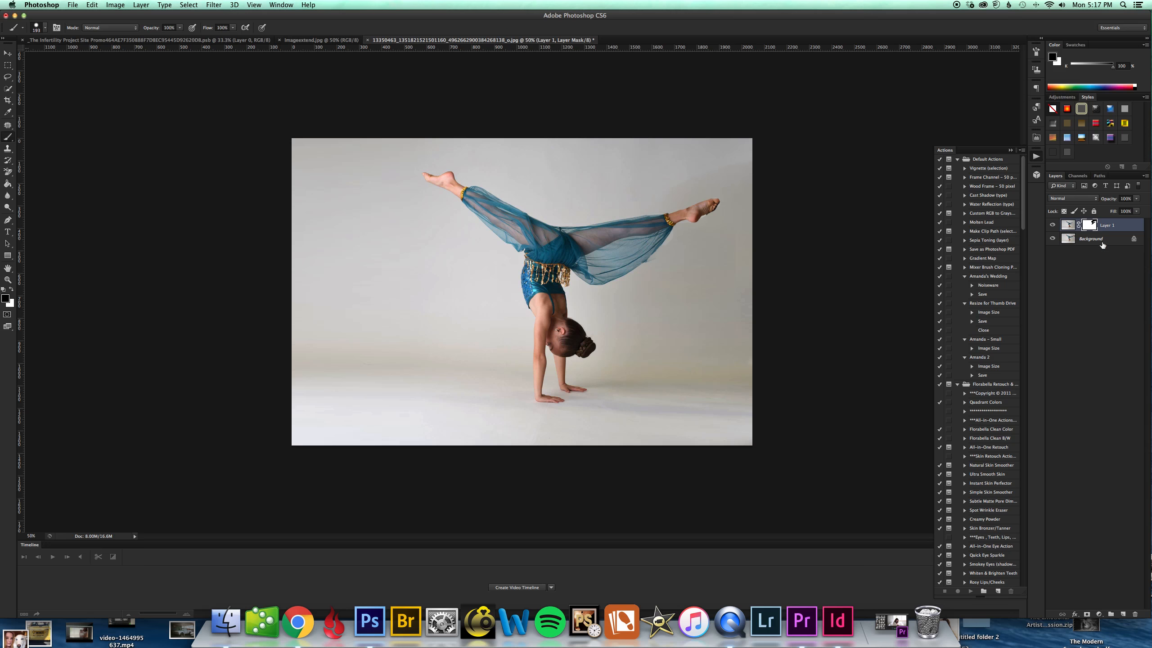
pyautogui.rightClick(1087, 242)
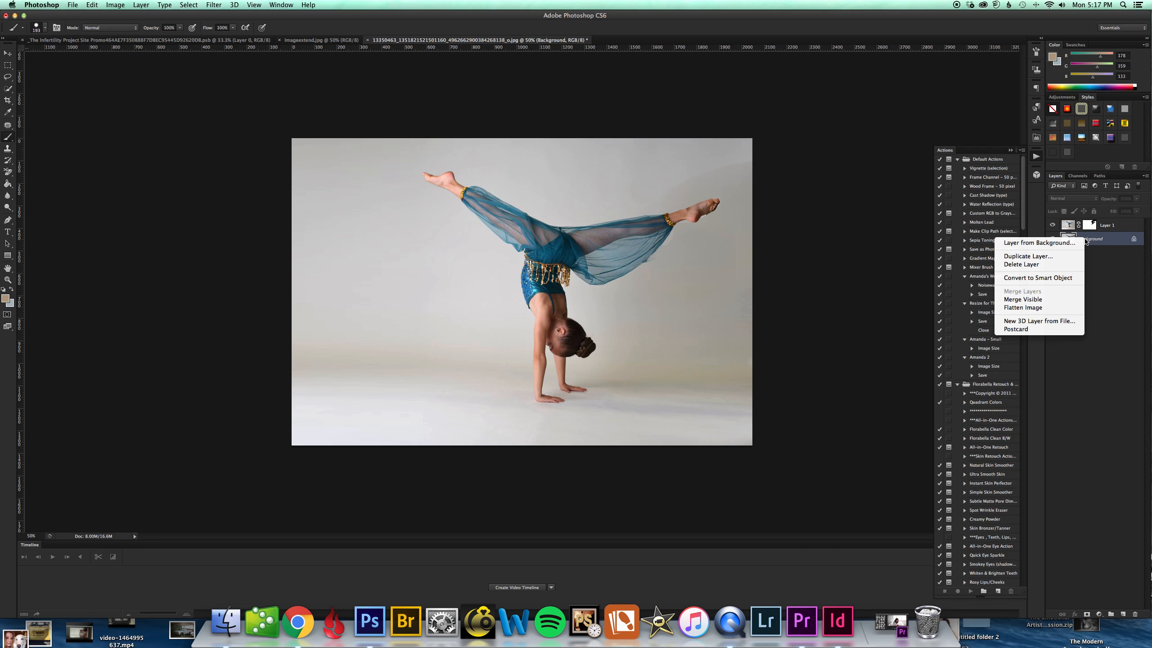
pyautogui.click(1065, 307)
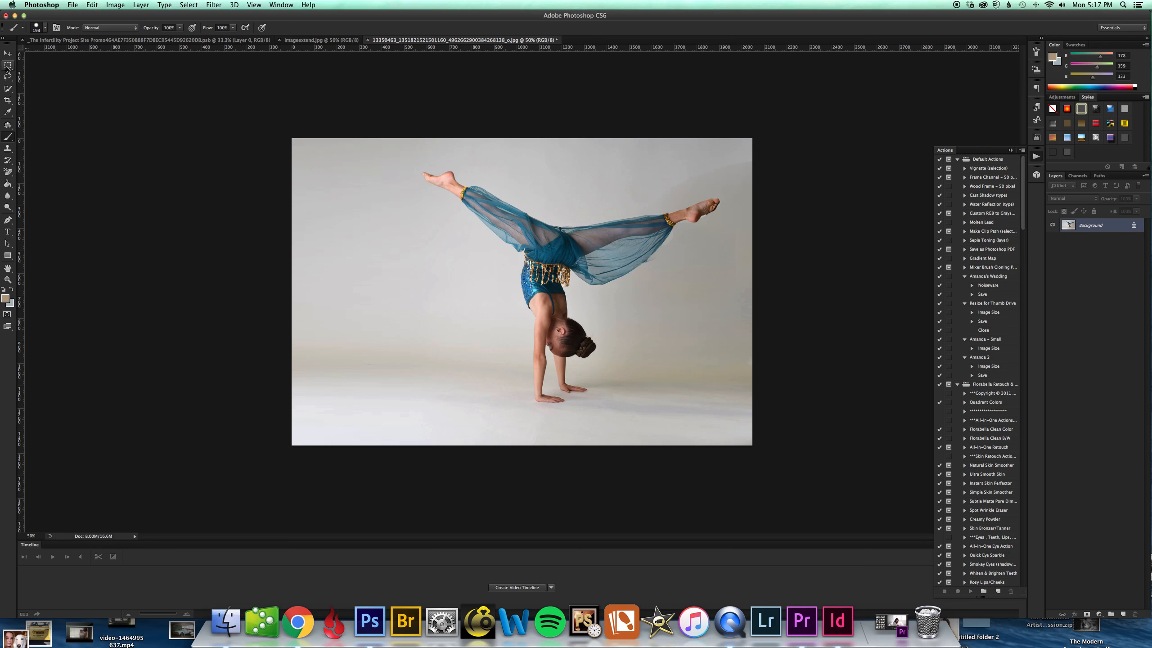
# Crop the image, trimming strips of backdrop off its left side and bottom edge
pyautogui.click(7, 100)
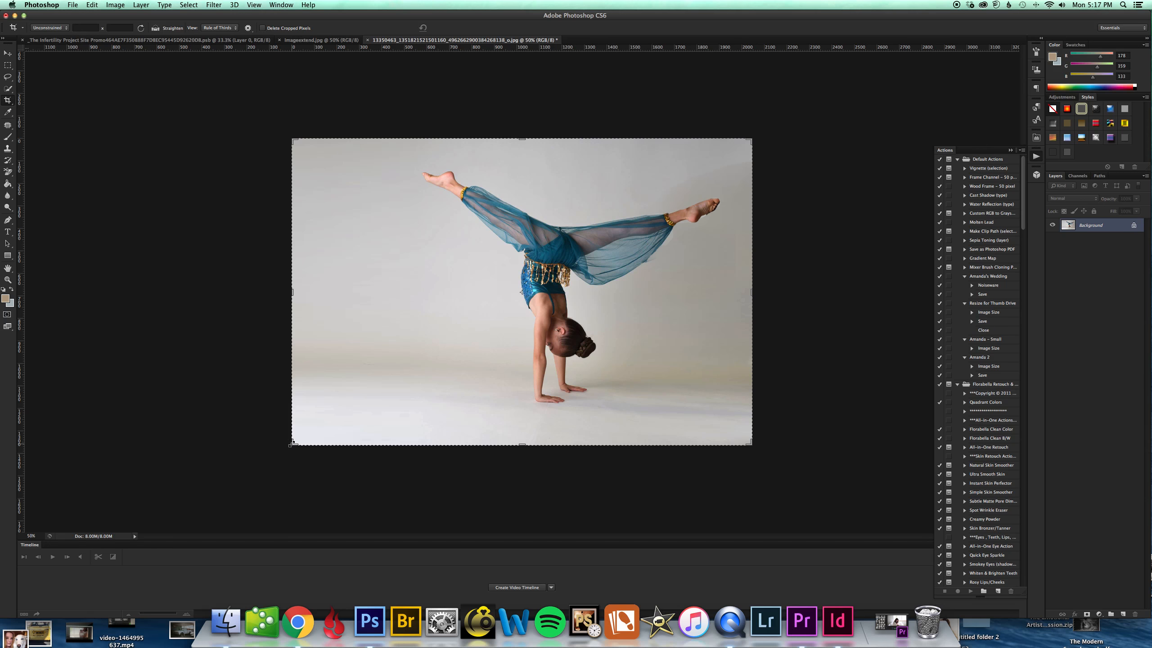
pyautogui.moveTo(292, 446); pyautogui.dragTo(327, 444)
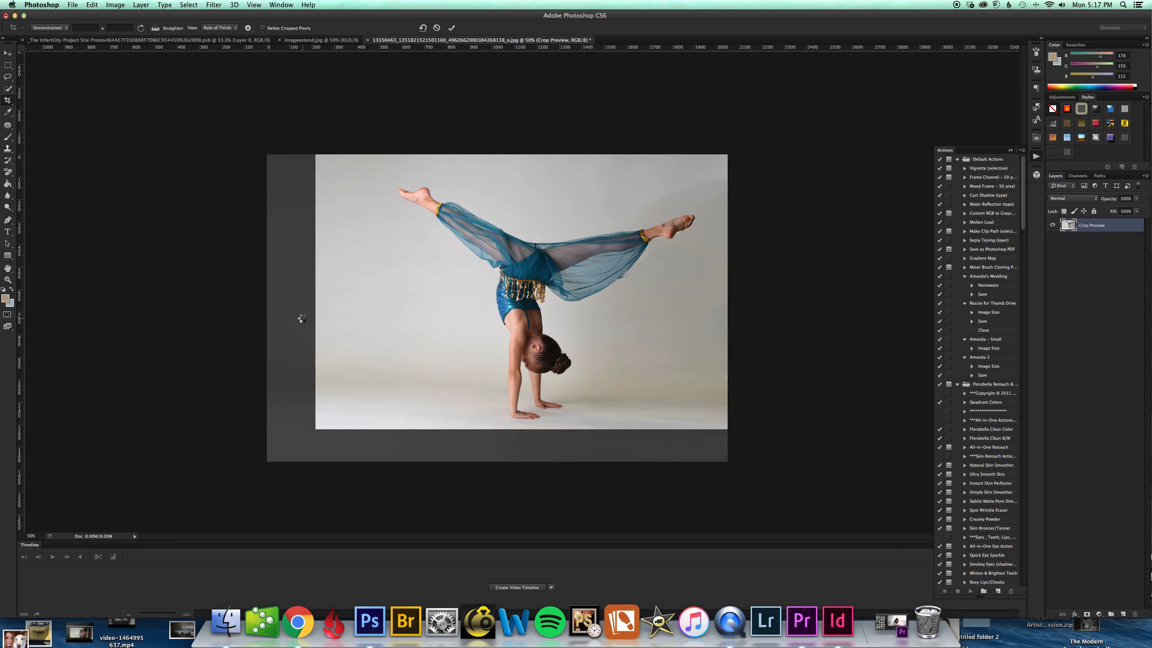
pyautogui.press('Return')
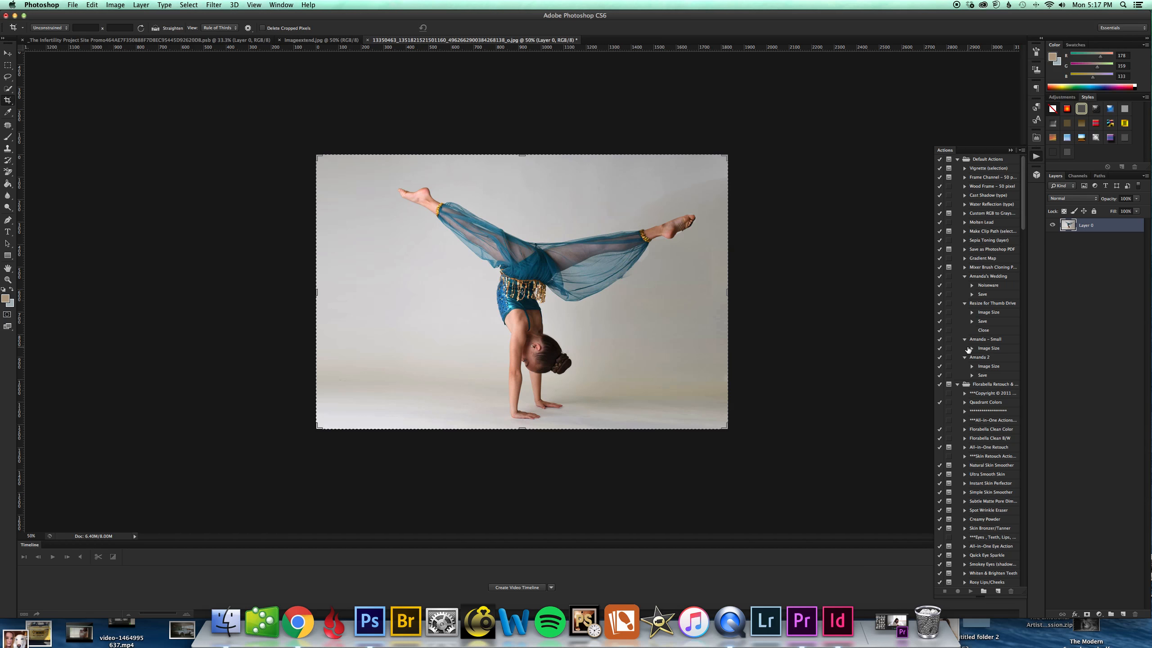